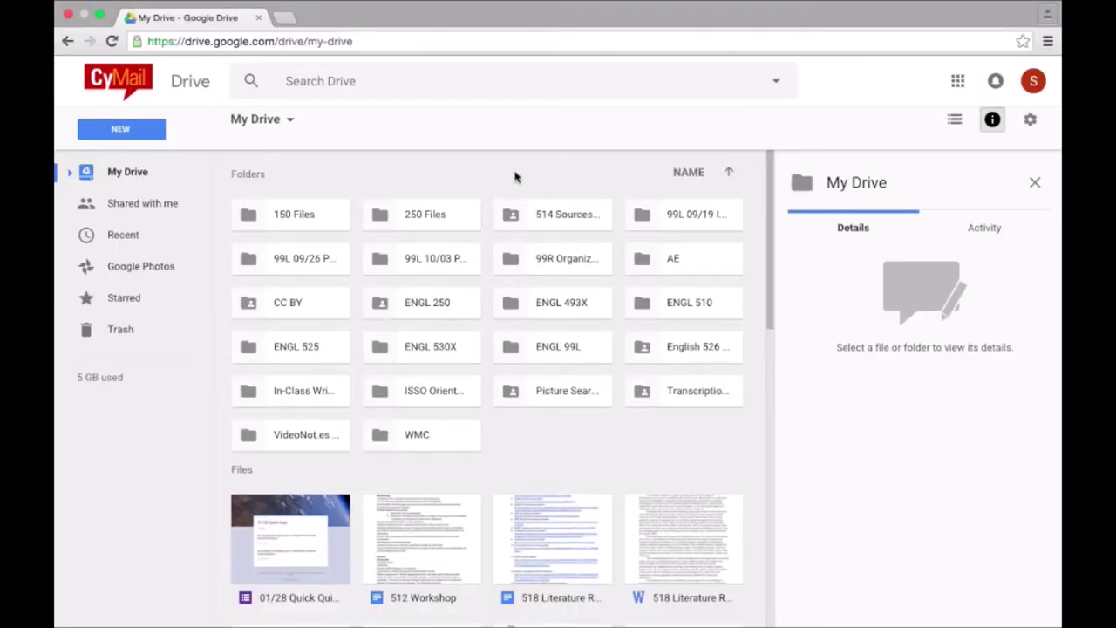
# Create a new blank Google Doc and rename it 'Context Description'.
pyautogui.click(123, 129)
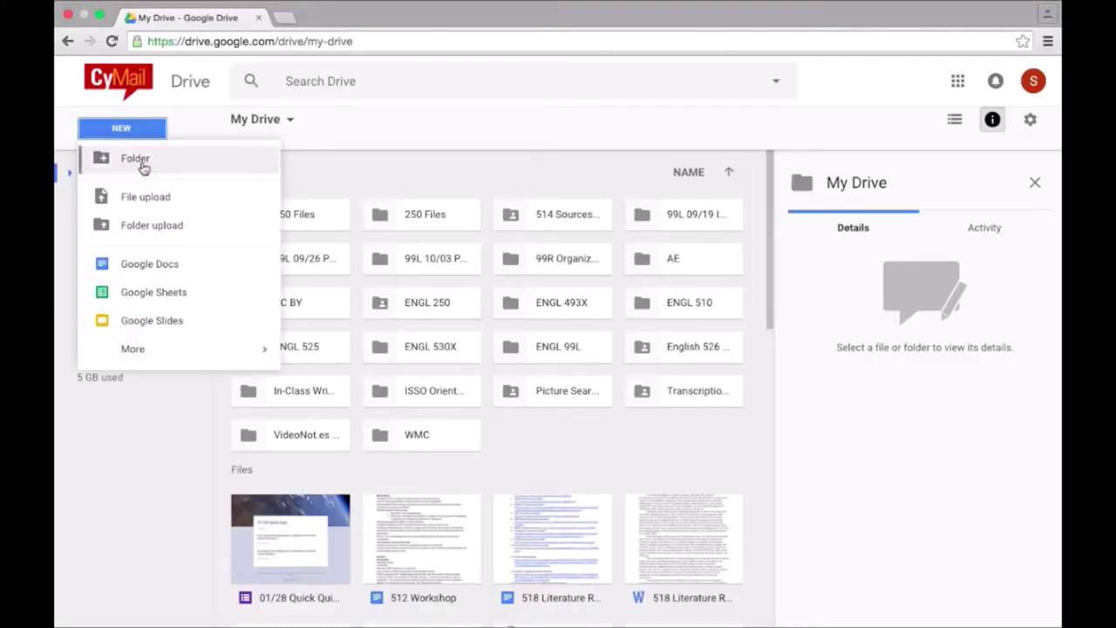
pyautogui.click(170, 264)
pyautogui.click(159, 72)
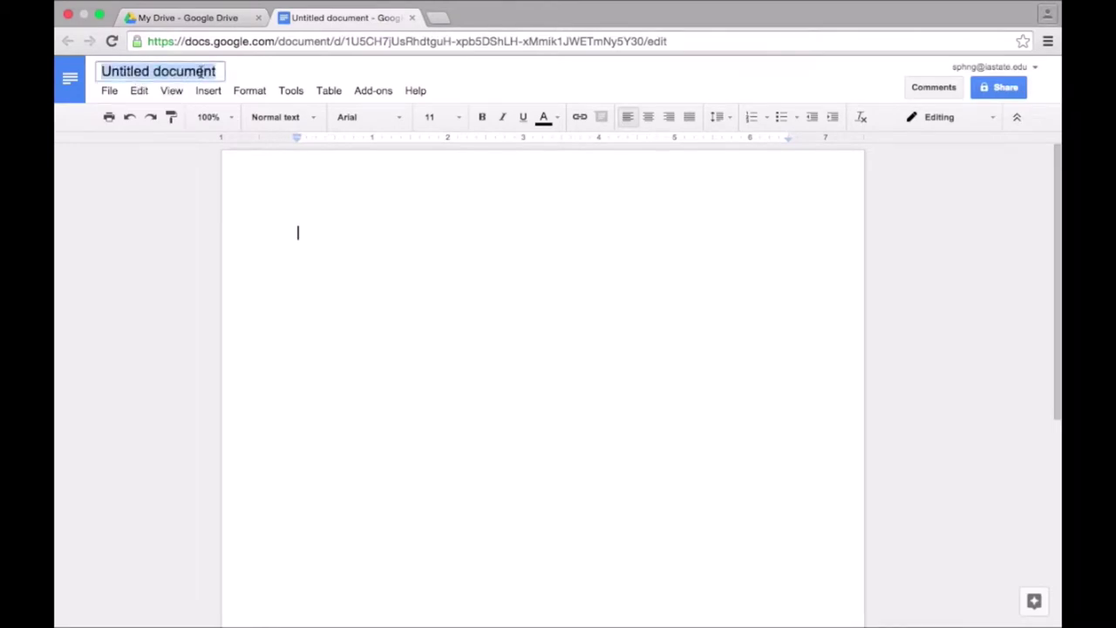
pyautogui.press('BackSpace')
pyautogui.write('Context ')
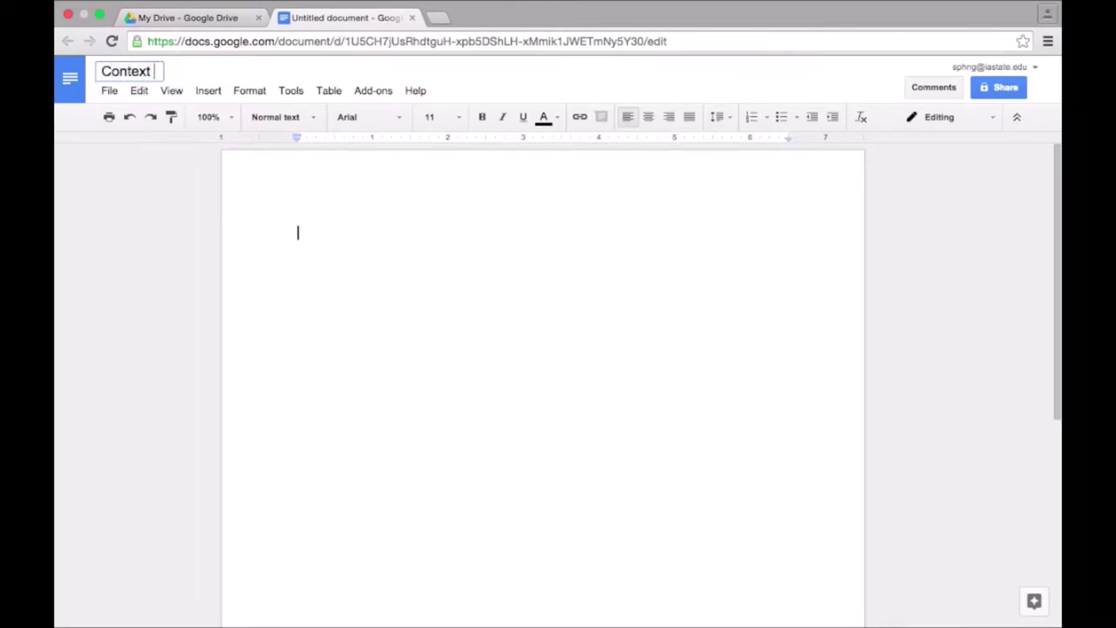
pyautogui.write('Description')
pyautogui.press('Return')
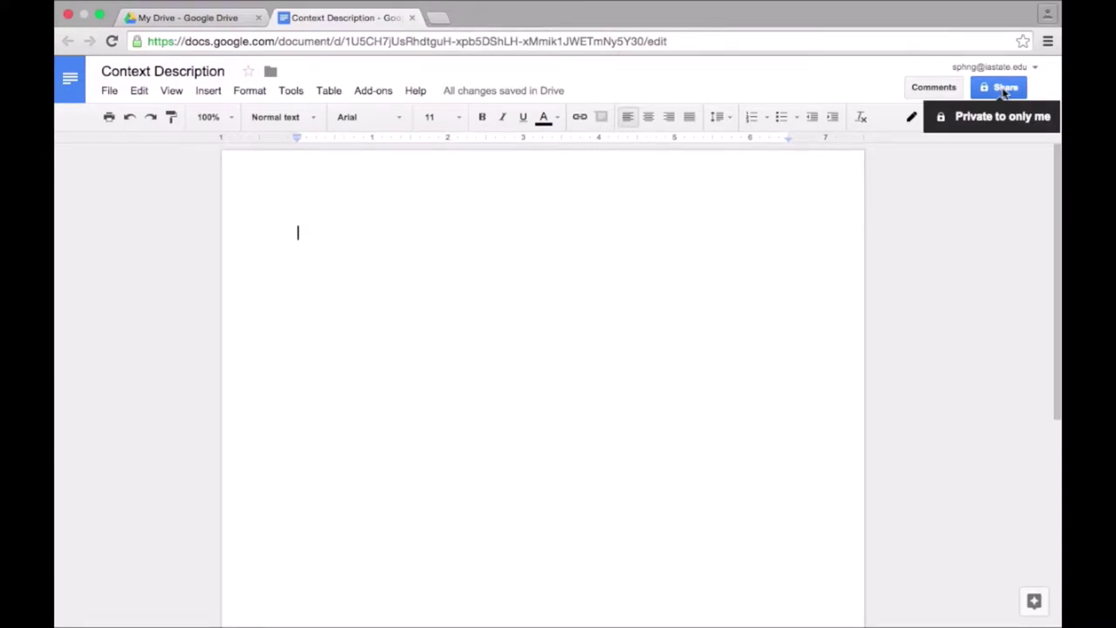
# Share the document with the collaborator's e-mail as Can edit, adding a note about the writing project.
pyautogui.click(1003, 88)
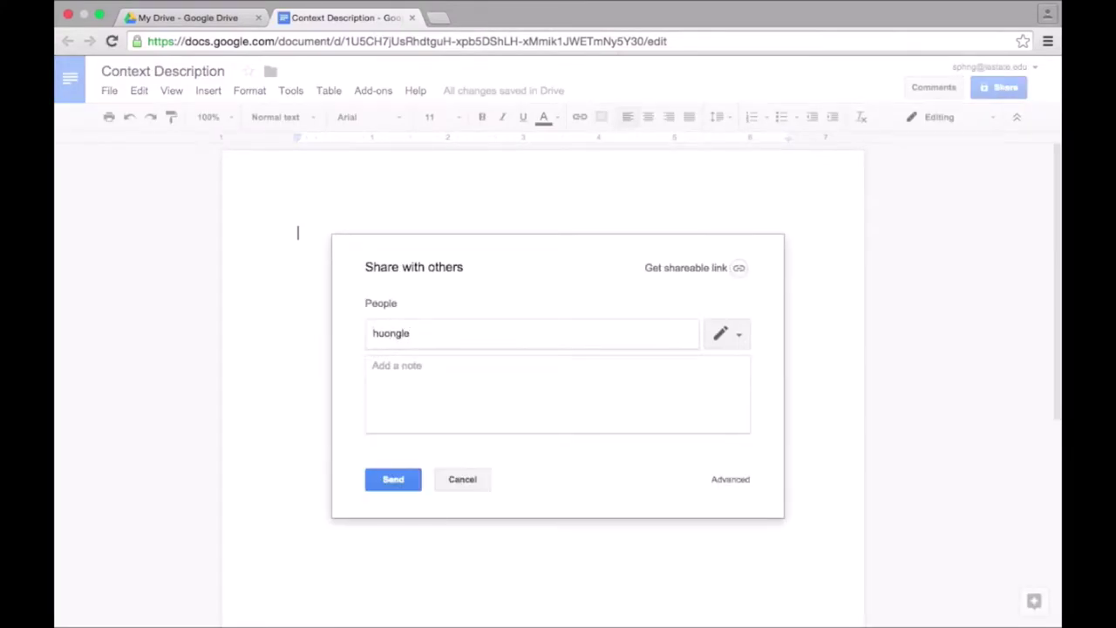
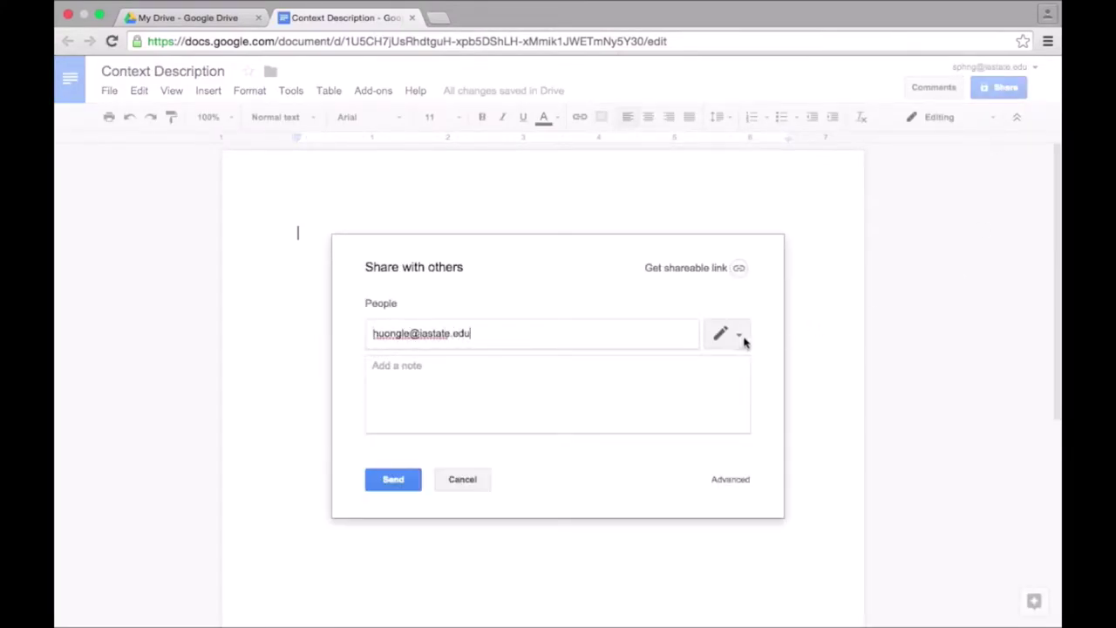
pyautogui.click(739, 338)
pyautogui.click(710, 365)
pyautogui.click(585, 386)
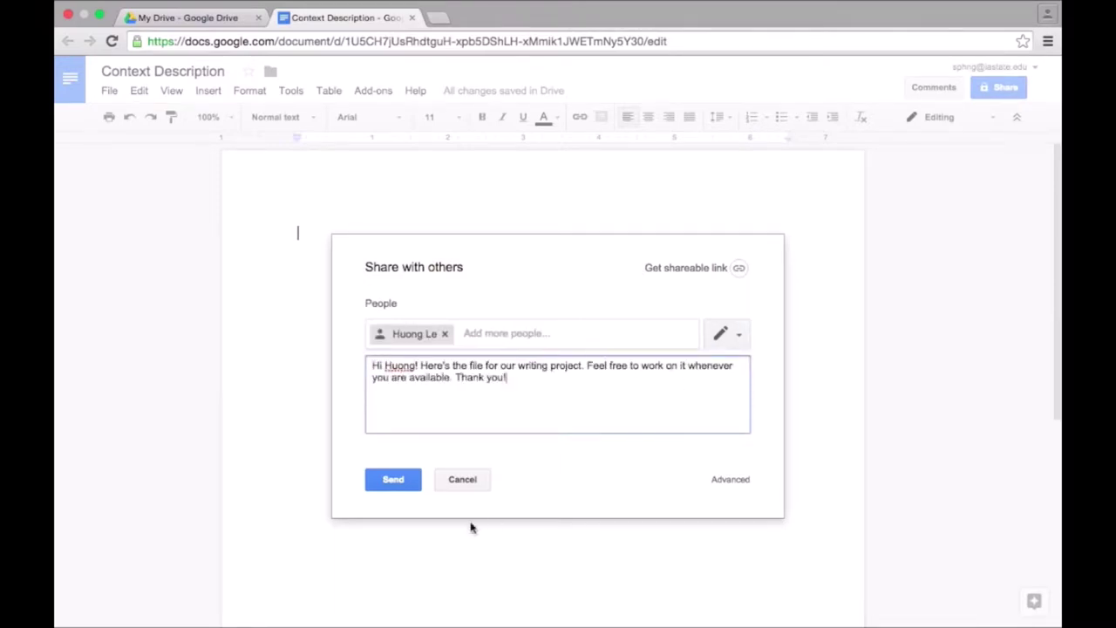
pyautogui.click(399, 485)
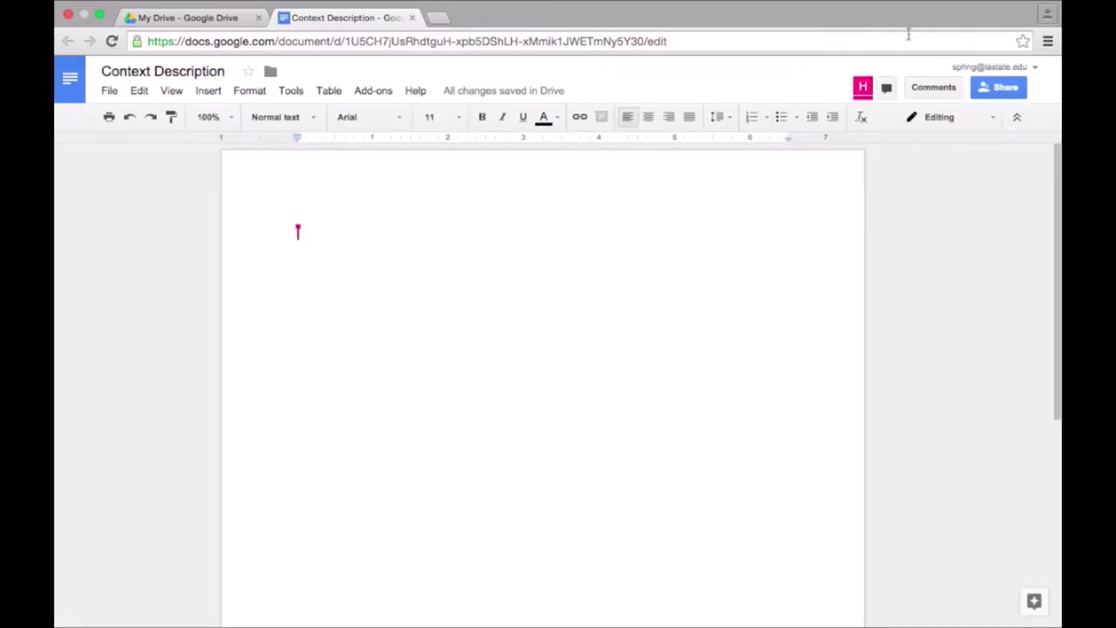
# In group chat, greet the collaborator and ask what the project should include.
pyautogui.click(887, 89)
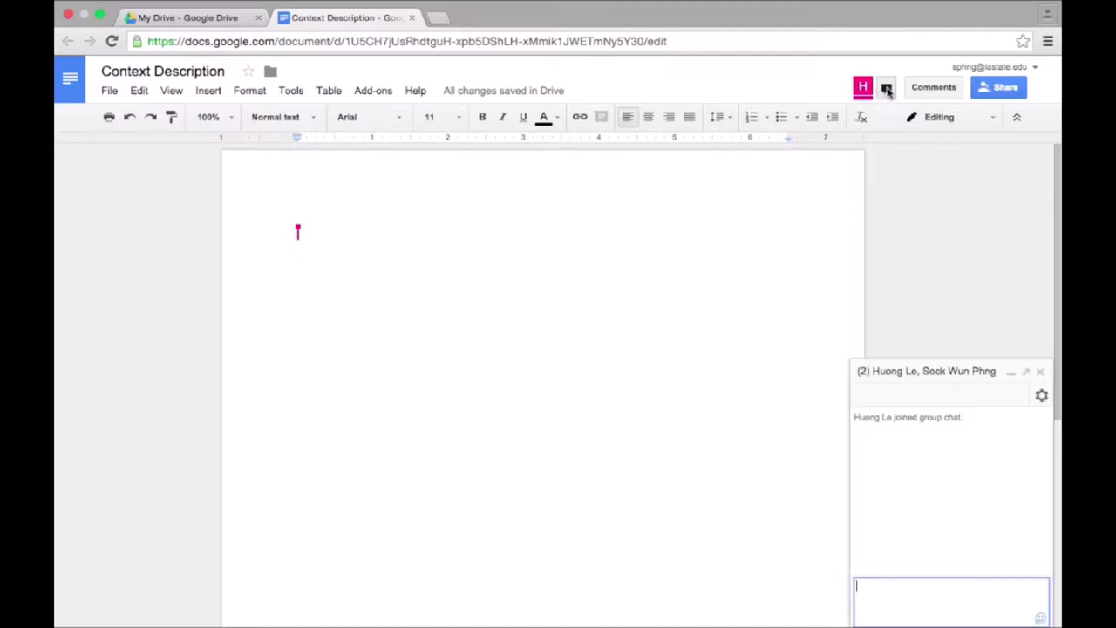
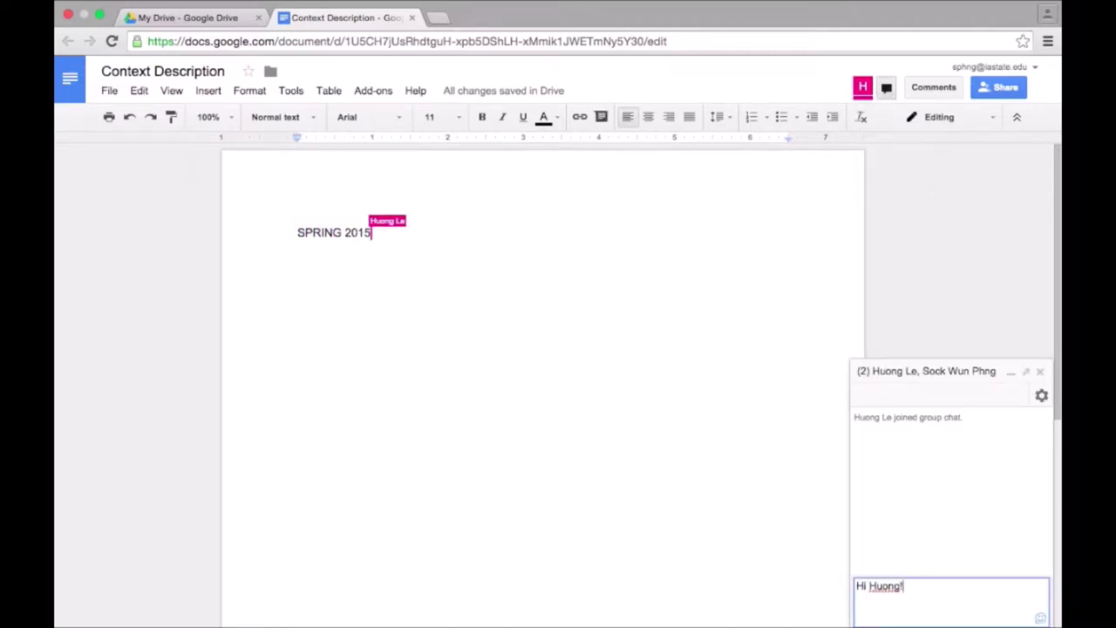
pyautogui.write(' Do you know ')
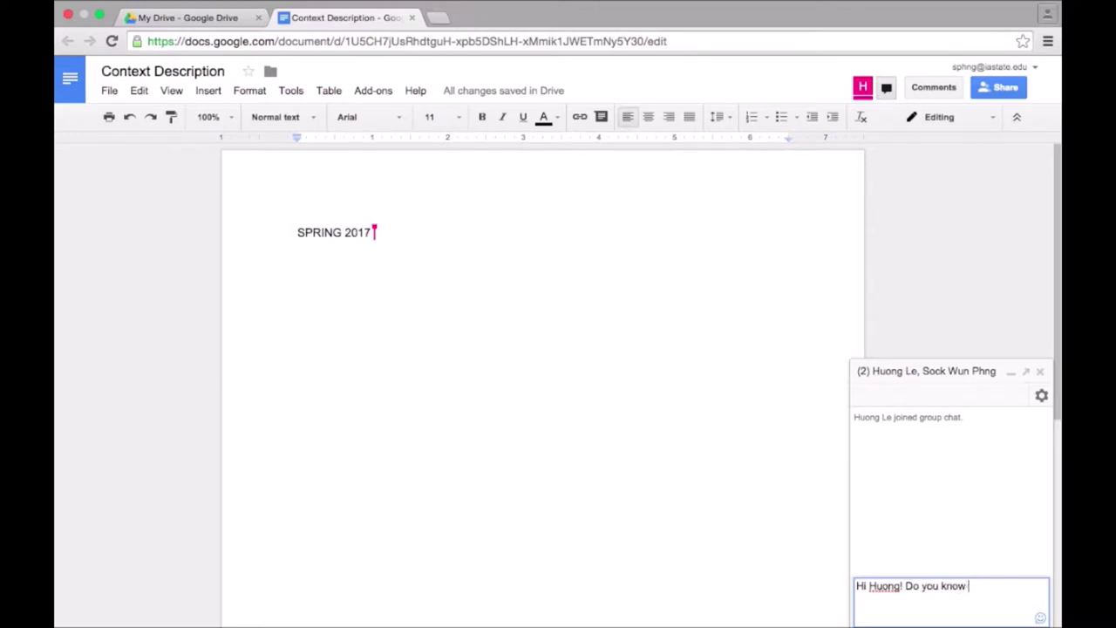
pyautogui.write('what we should includ')
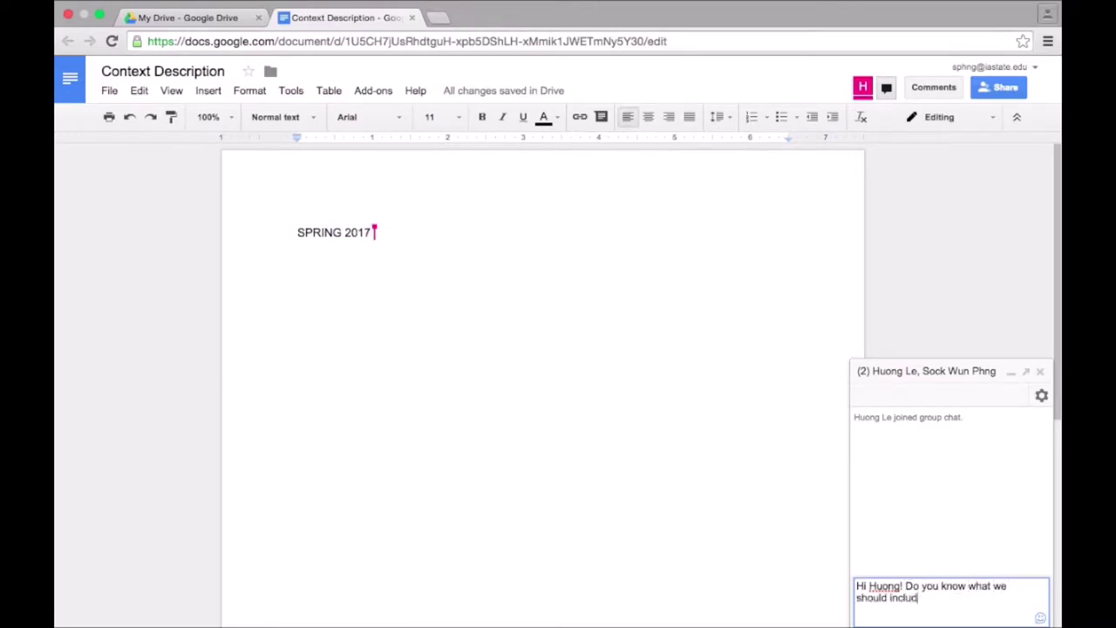
pyautogui.write('e in our project?')
pyautogui.press('Return')
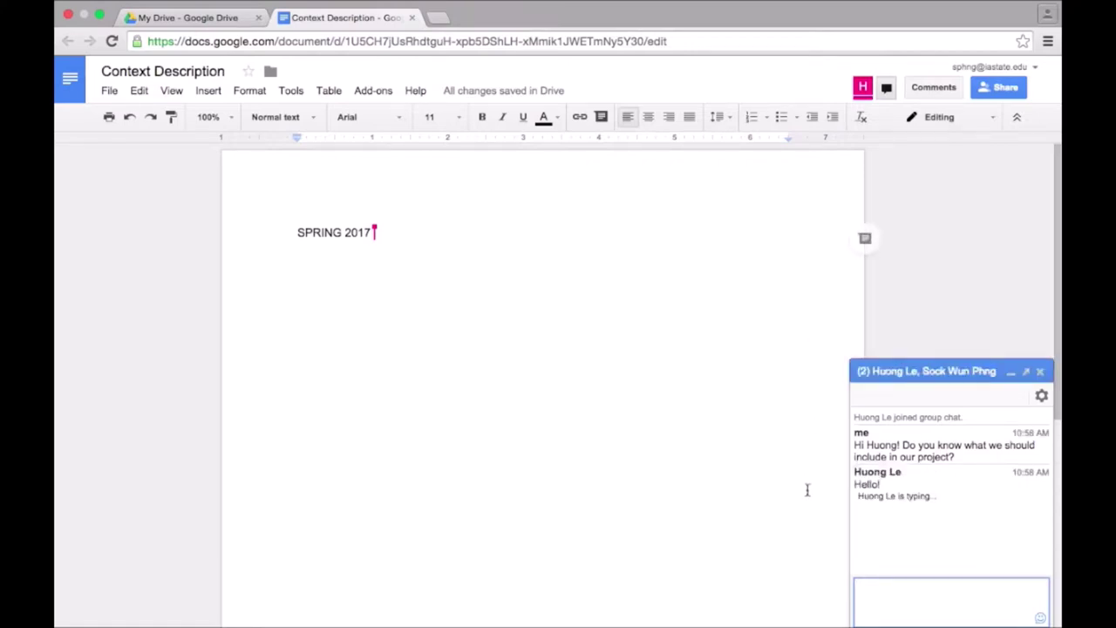
# Add an OUTLINE heading on a new line below SPRING 2017.
pyautogui.click(515, 308)
pyautogui.press('Return')
pyautogui.press('Return')
pyautogui.write('OUTLINE')
pyautogui.press('Return')
# List outline items: Background info of COCA, Context of use in classroom, Preliminary evaluation of usefulness.
pyautogui.write('1. Background info of COCA')
pyautogui.press('Return')
pyautogui.write('Context of use of COCA in classroom')
pyautogui.press('Return')
pyautogui.write("Preliminary evaluation of COCA's usefulness")
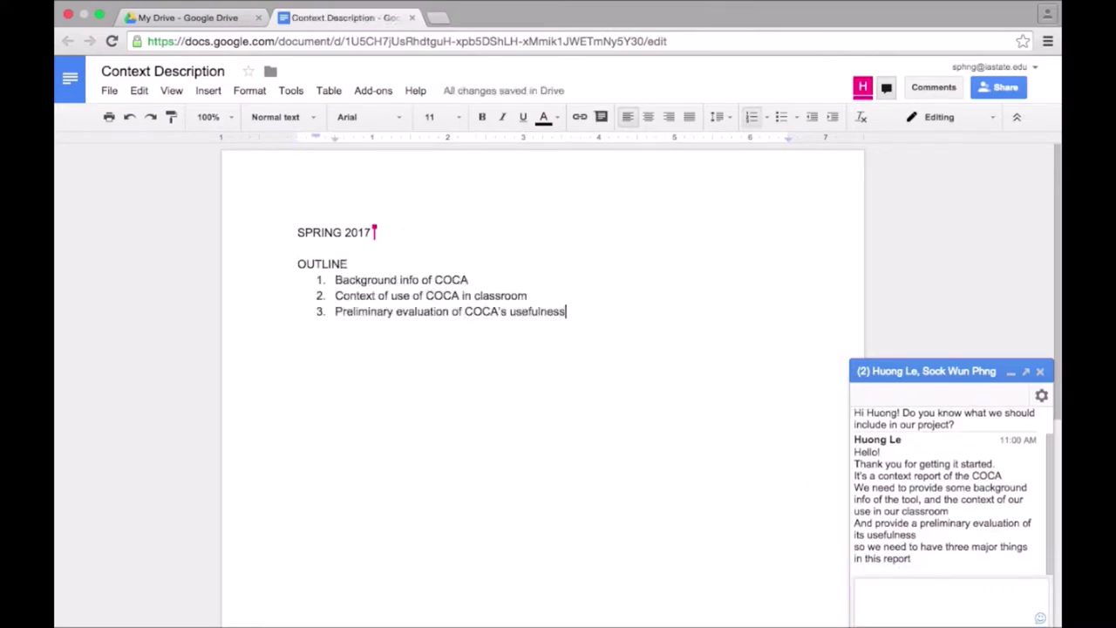
# Tell the collaborator in chat about the drafted outline and agree to elaborate the points.
pyautogui.click(951, 593)
pyautogui.write('Okay! I drafted an outline for us. Does that ')
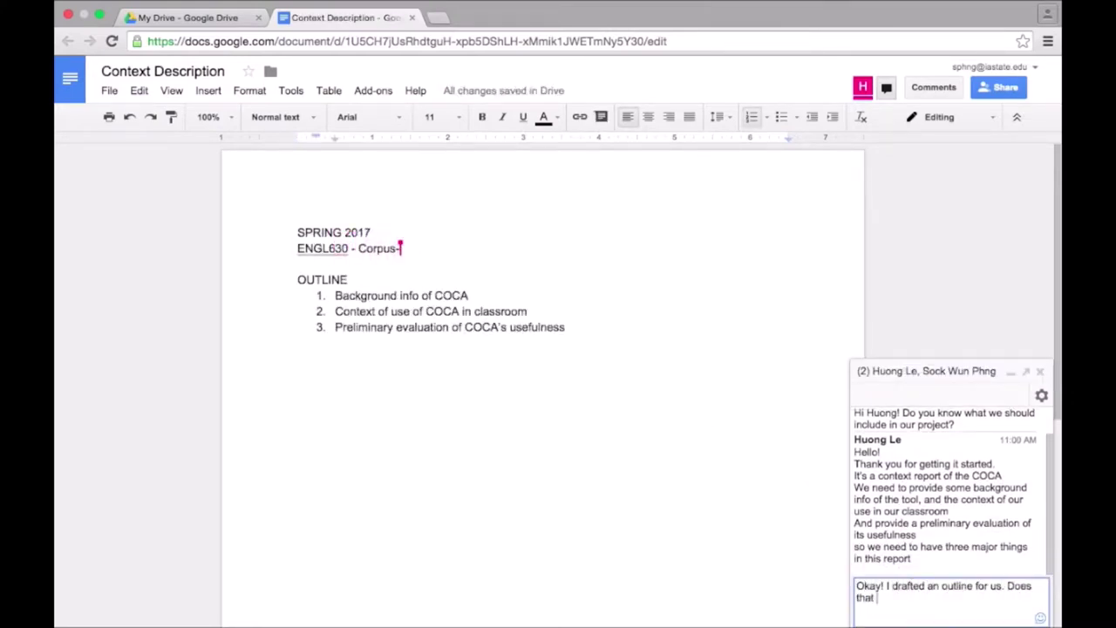
pyautogui.write('look correct? What else do you think we should include?')
pyautogui.press('Return')
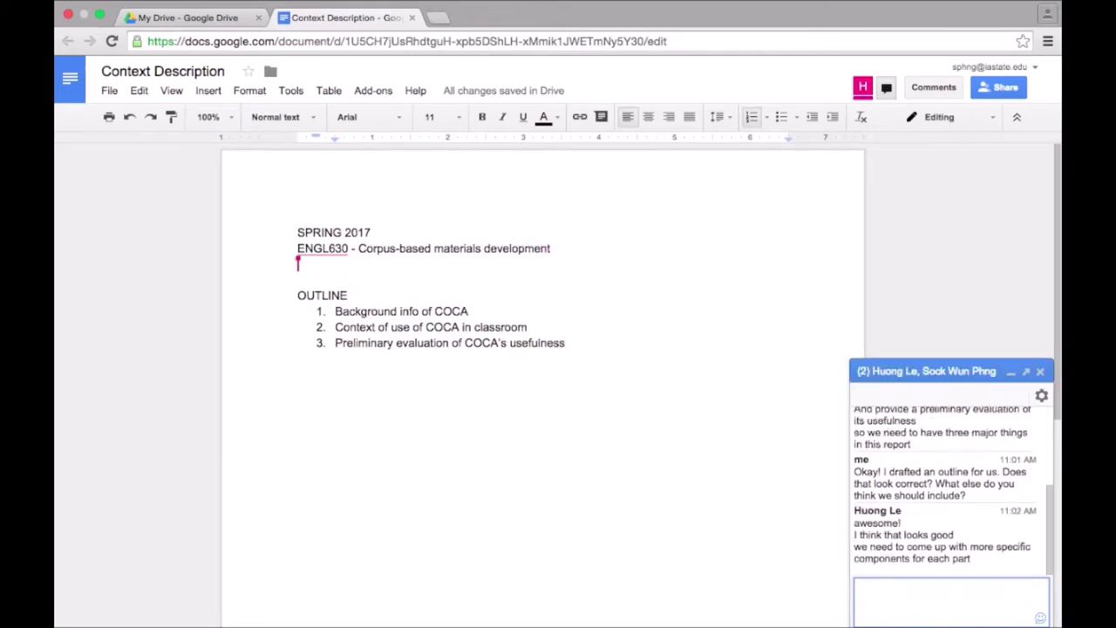
pyautogui.write("You're right! We should elaborate on the points.")
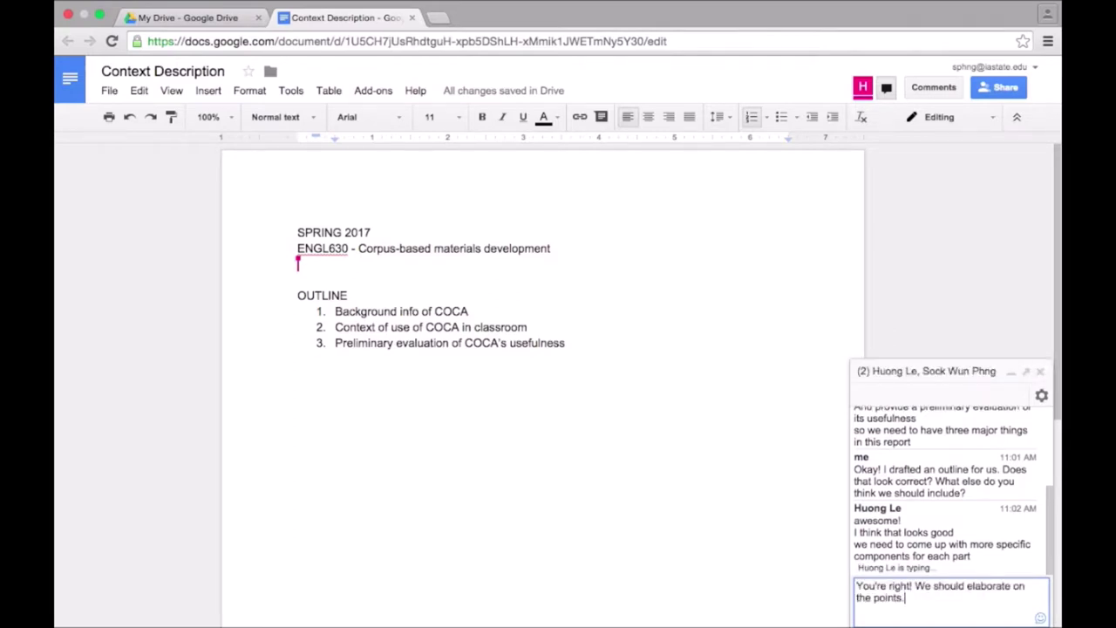
pyautogui.press('Return')
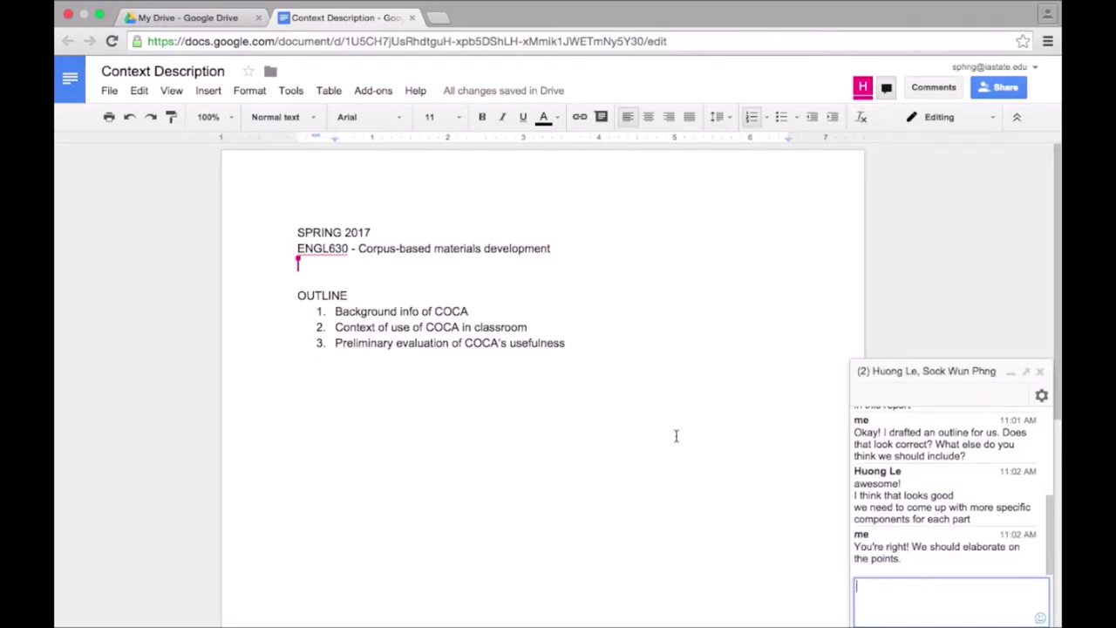
# Add sub-point 'Corpus of Contemporary American English' under Background info of COCA.
pyautogui.click(487, 315)
pyautogui.press('Return')
pyautogui.press('Tab')
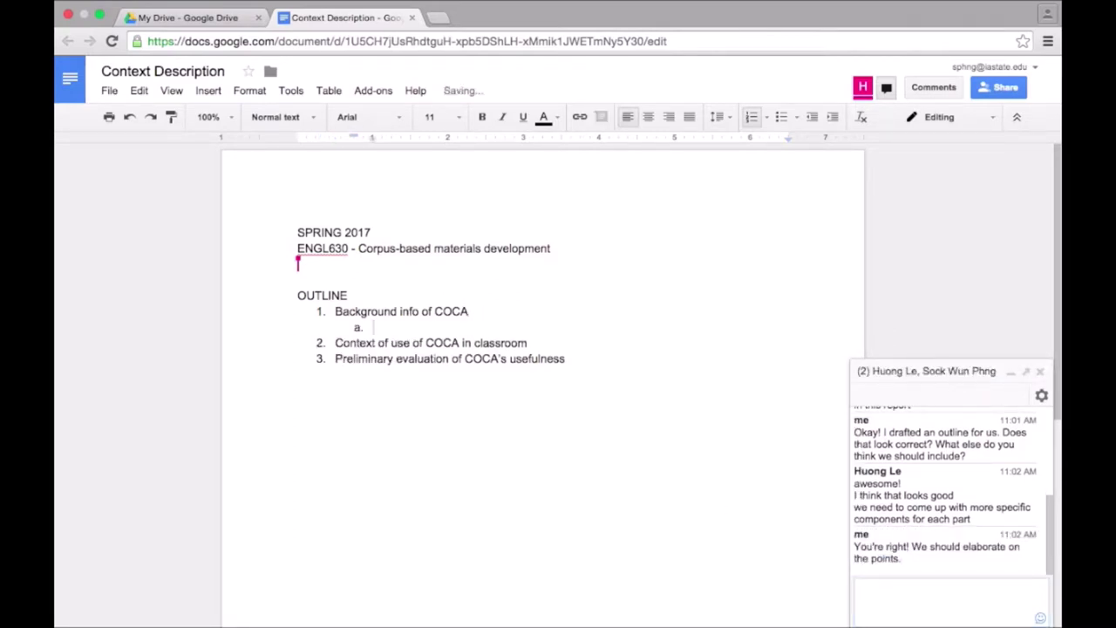
pyautogui.write('Corpus of Contemporar')
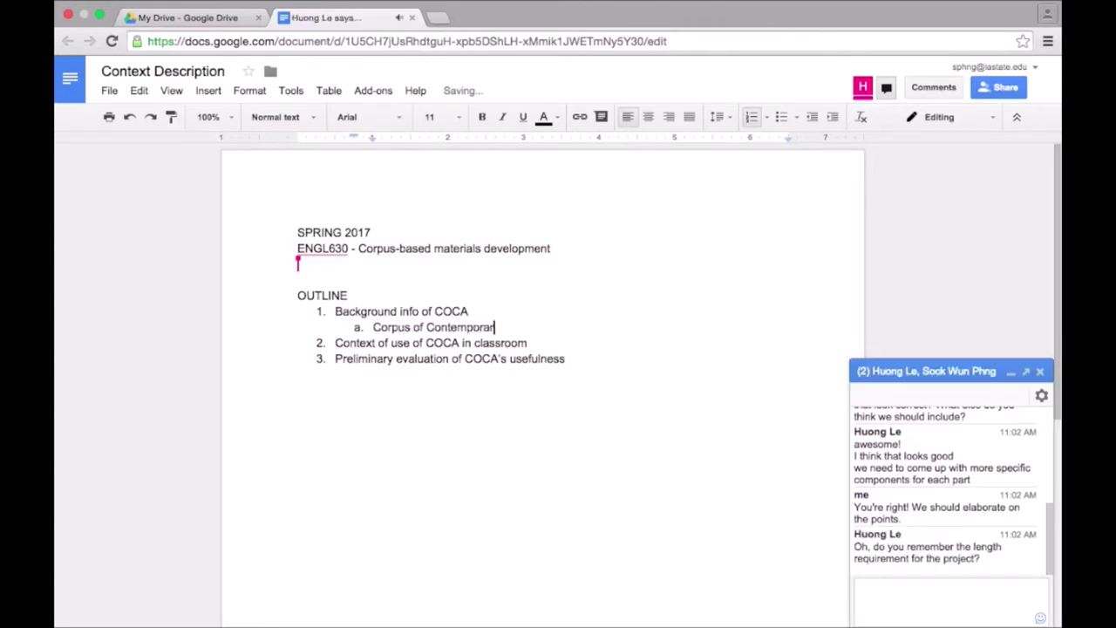
pyautogui.write('y American English')
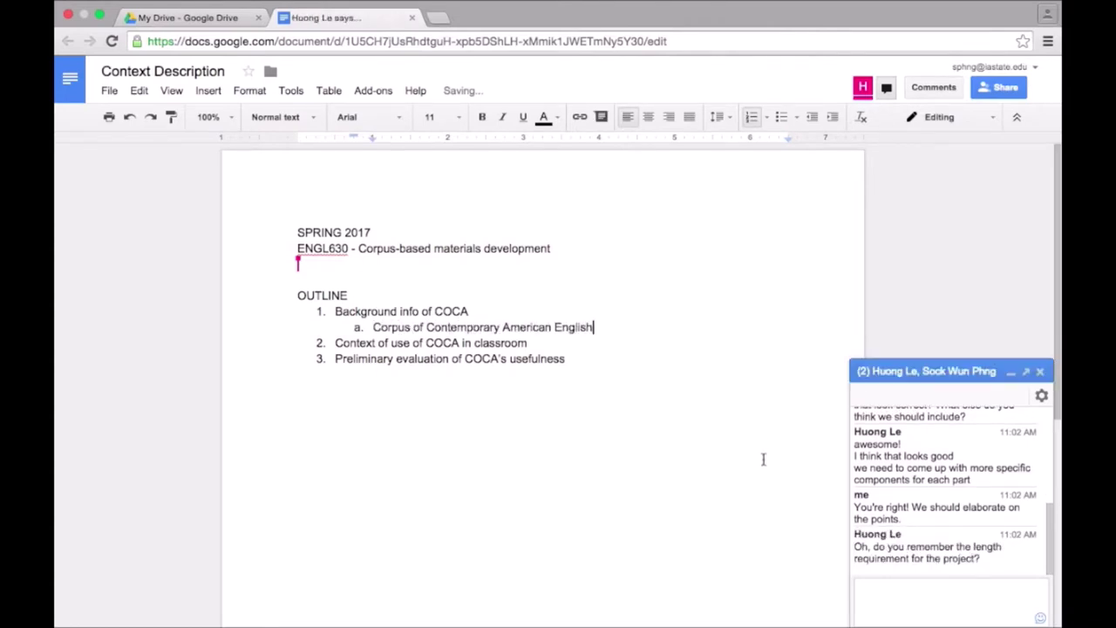
# Note in chat the ten-page, double-spaced, Times New Roman 12 pt requirement needing more outline detail.
pyautogui.click(931, 599)
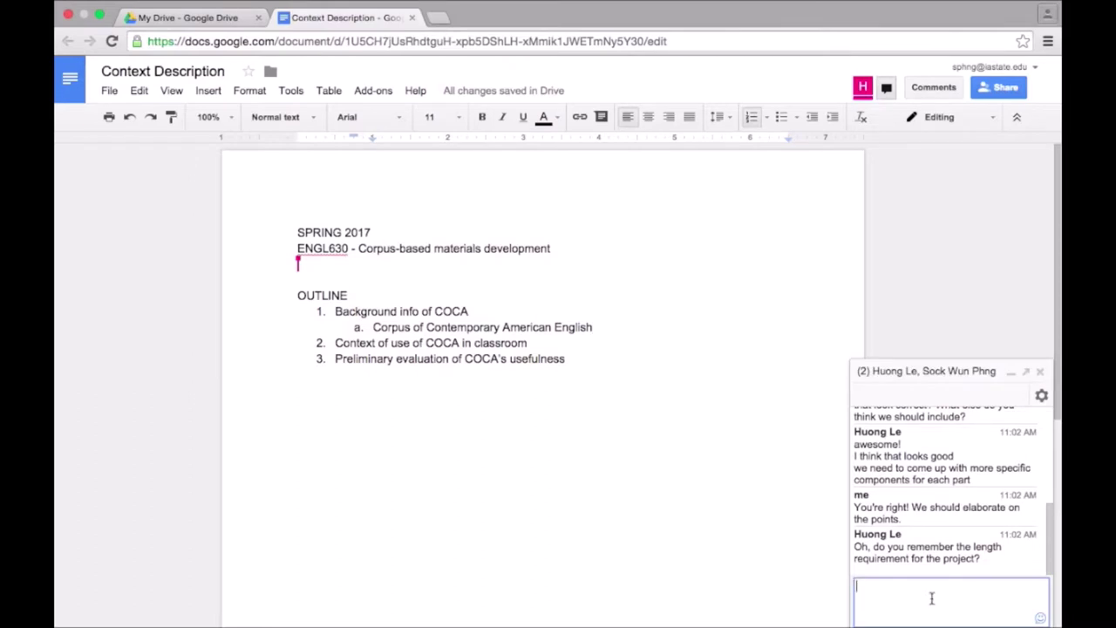
pyautogui.write("I think it's ten pages double spaced with Times New Roman font, 12 pt.")
pyautogui.press('Return')
pyautogui.write('So, I think we definitely need more information in the outline.')
pyautogui.press('Return')
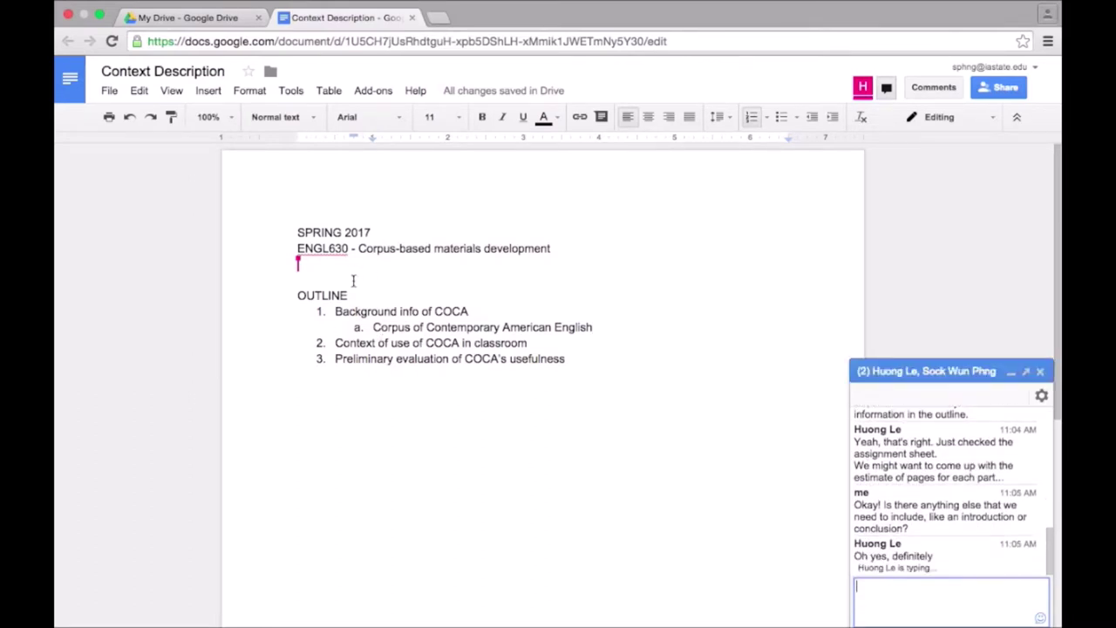
# Insert 'Introduction' as the first outline item and 'Conclusion' as the last.
pyautogui.click(348, 296)
pyautogui.click(336, 312)
pyautogui.press('Return')
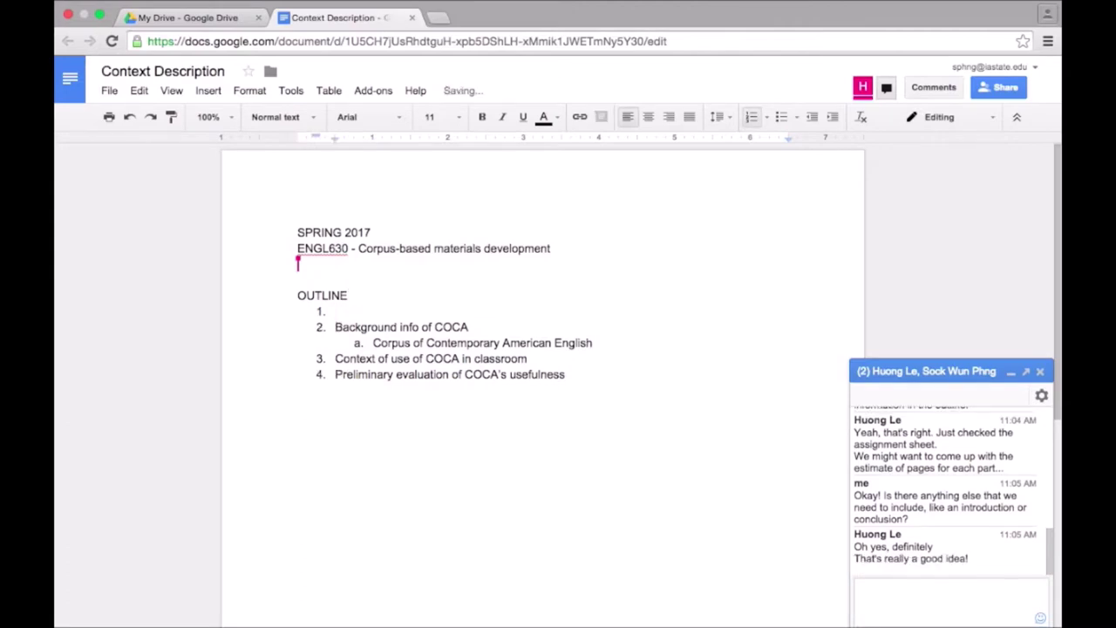
pyautogui.press('Up')
pyautogui.write('Introduction')
pyautogui.click(600, 387)
pyautogui.press('Return')
pyautogui.write('Conclusion')
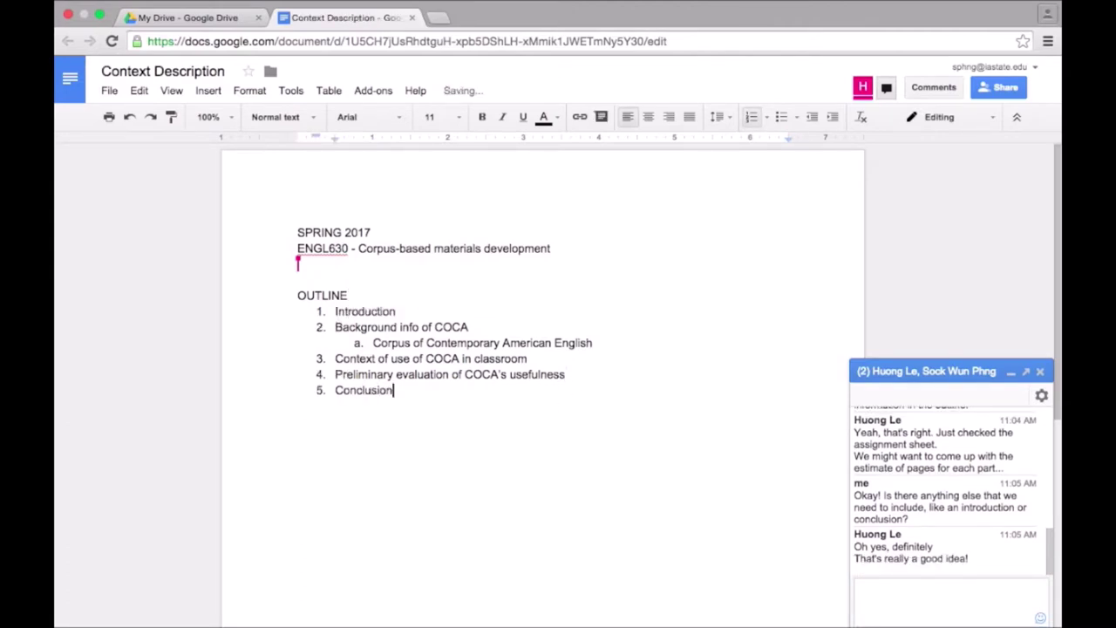
# Tell the collaborator in chat you'll add more information to the outline.
pyautogui.click(942, 602)
pyautogui.write('Alright. Let me add more information to the outline.')
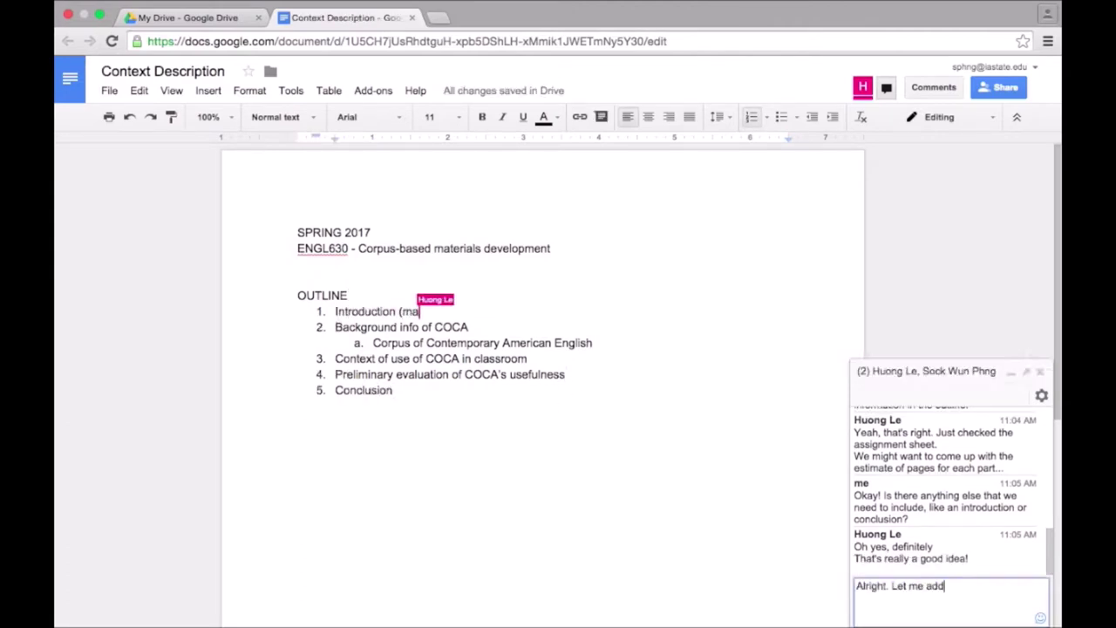
pyautogui.press('Return')
# Add sub-point b 'Collection of authentic texts (corpus size?)' under Background info.
pyautogui.click(622, 347)
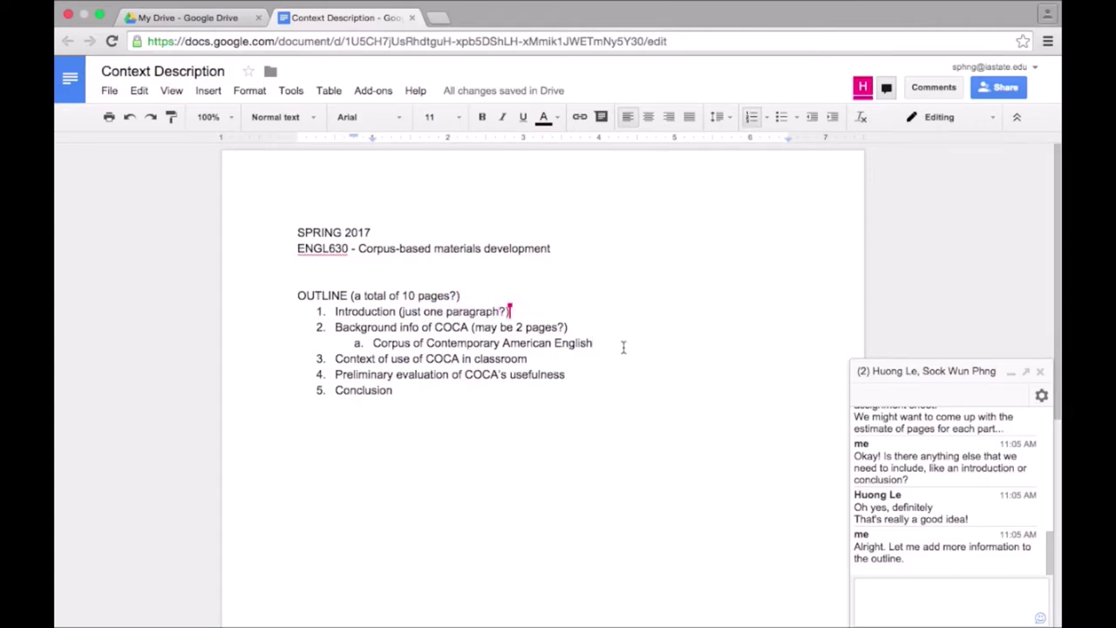
pyautogui.press('Return')
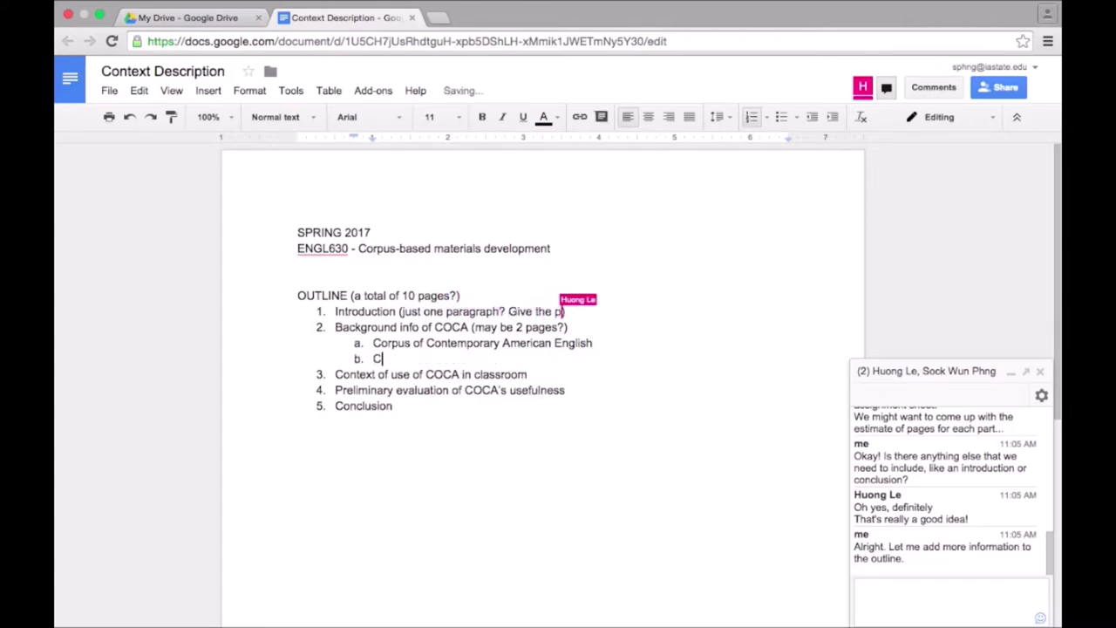
pyautogui.write('Collection of ')
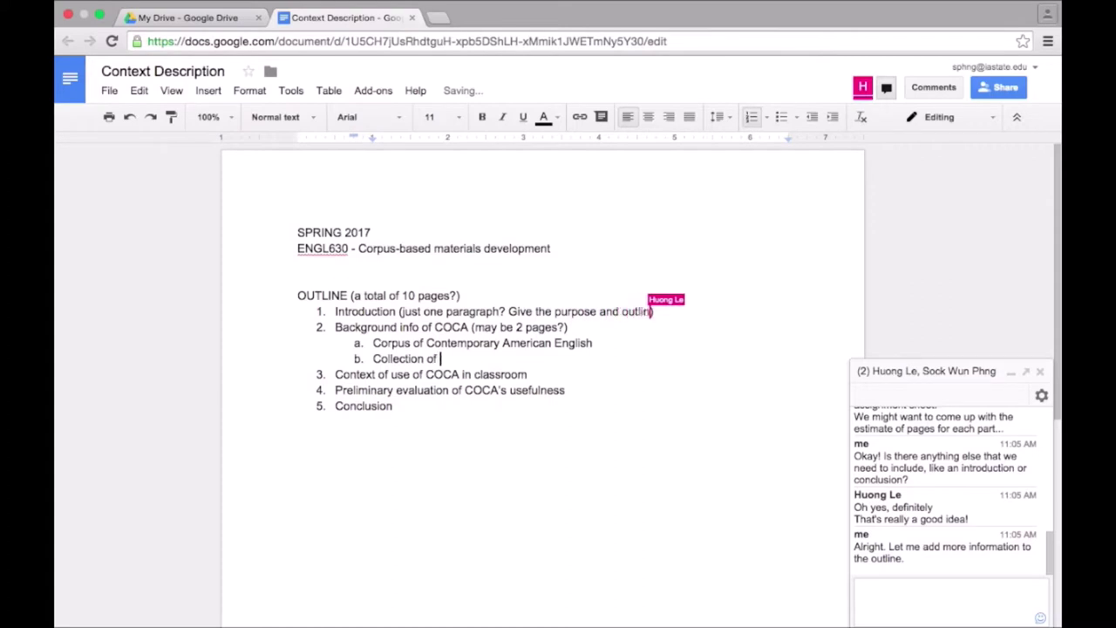
pyautogui.write('authentic texts (corpus size?)')
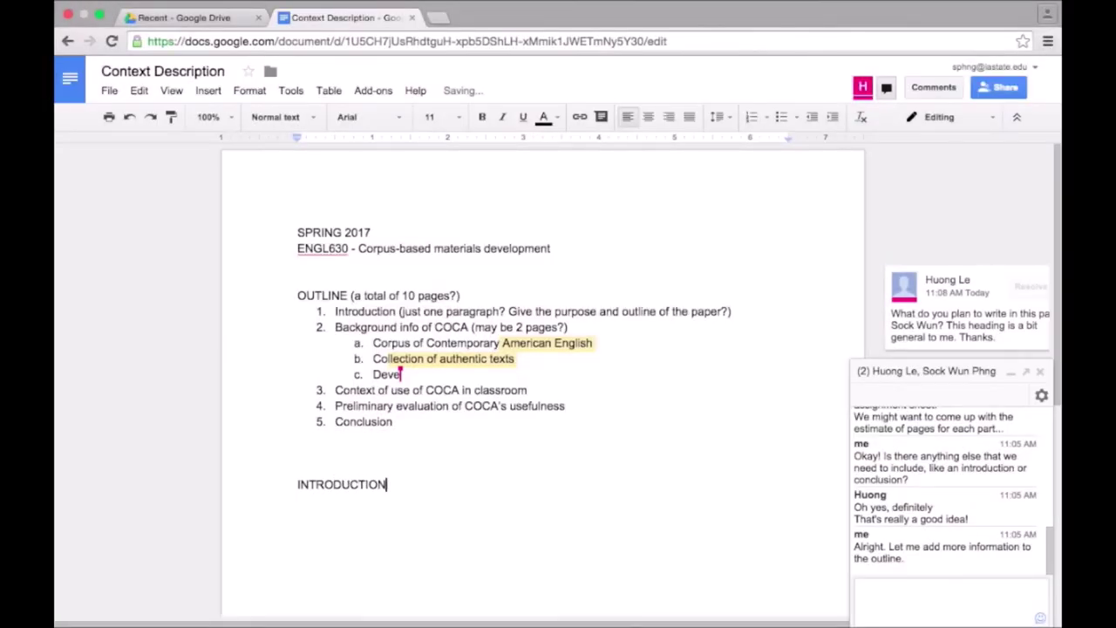
# Type the introduction paragraph describing the context report's proposed product under INTRODUCTION.
pyautogui.press('Return')
pyautogui.write('This context report ')
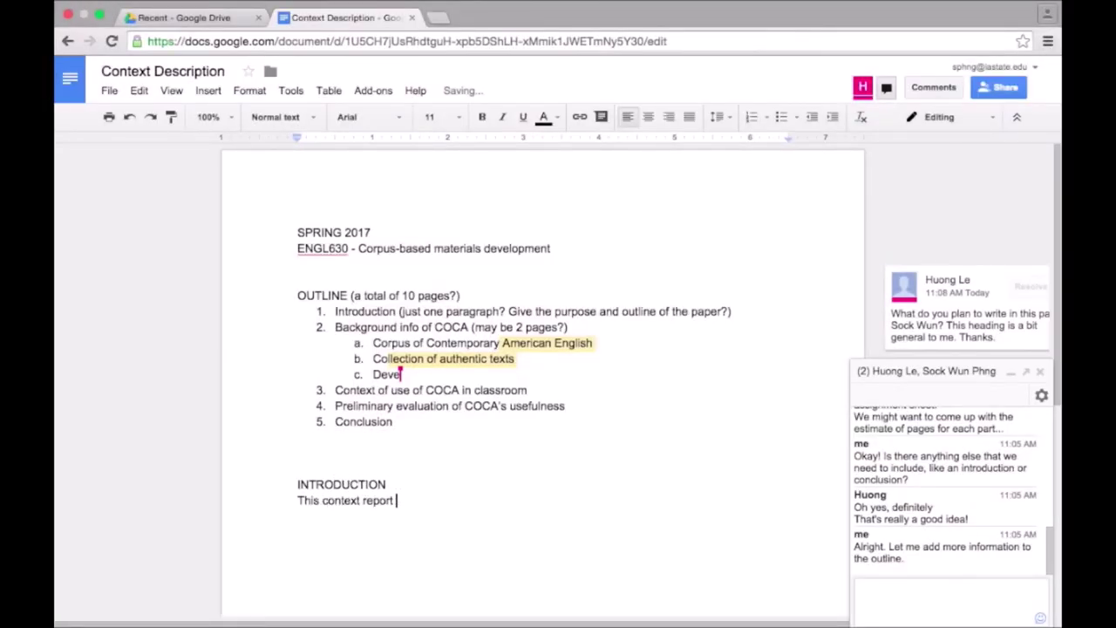
pyautogui.write('presents a detailed ')
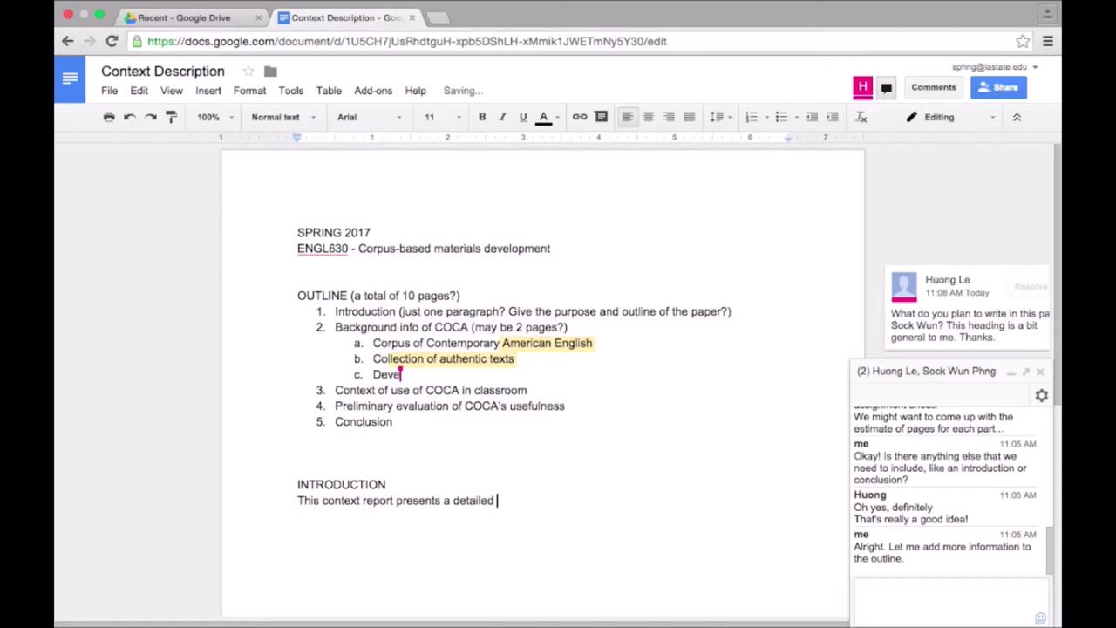
pyautogui.write('destrription of a proposed product intended for evaluation ')
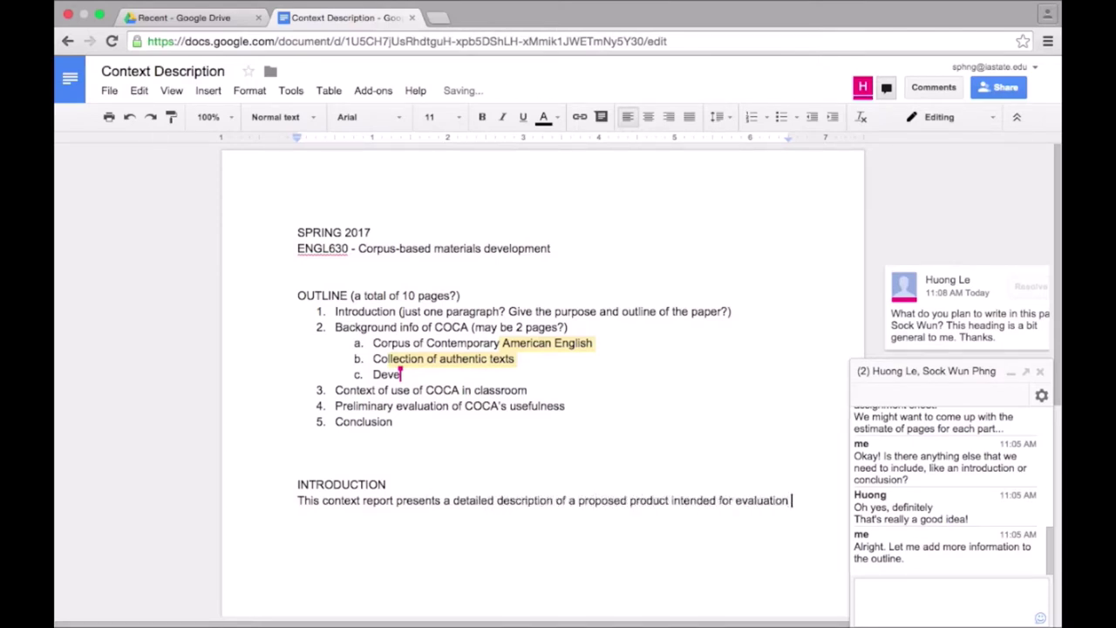
pyautogui.write('purpose. This paper is divided into three main sections: background of COCA, contex')
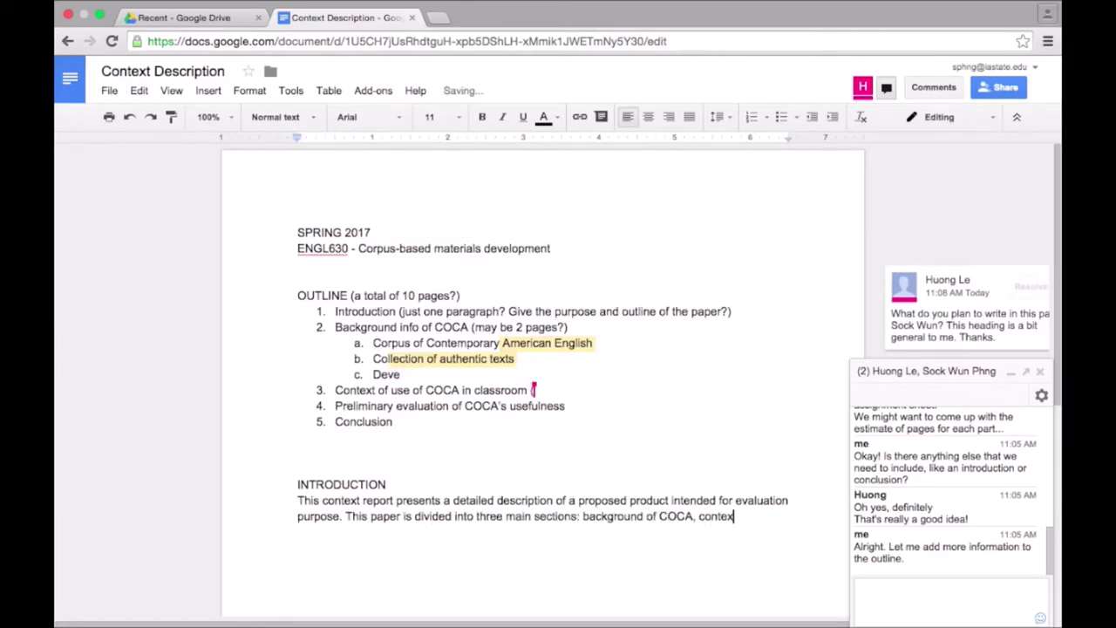
pyautogui.write('t of use in classroom, and preliminary evaluation.')
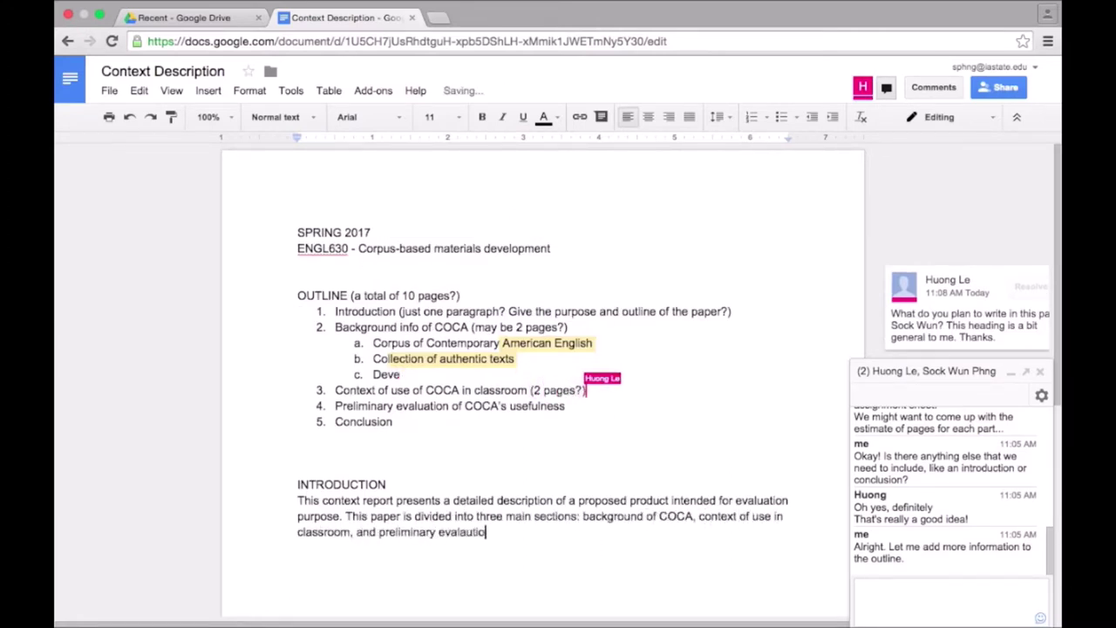
pyautogui.moveTo(391, 485); pyautogui.dragTo(279, 486)
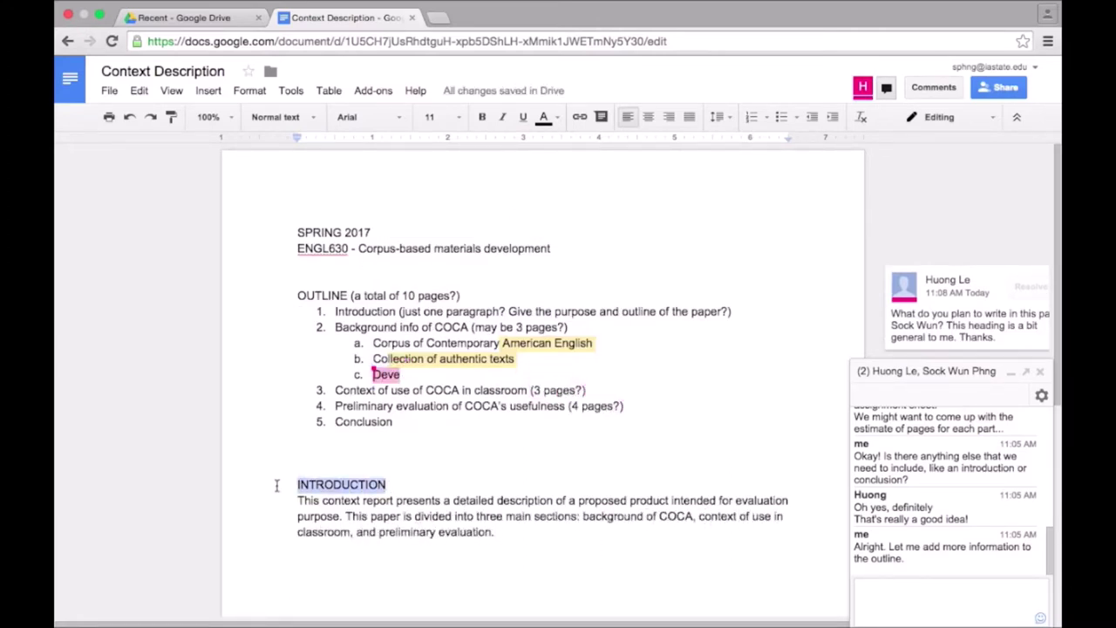
# Comment on the INTRODUCTION heading asking the collaborator what they think of this draft.
pyautogui.click(1011, 371)
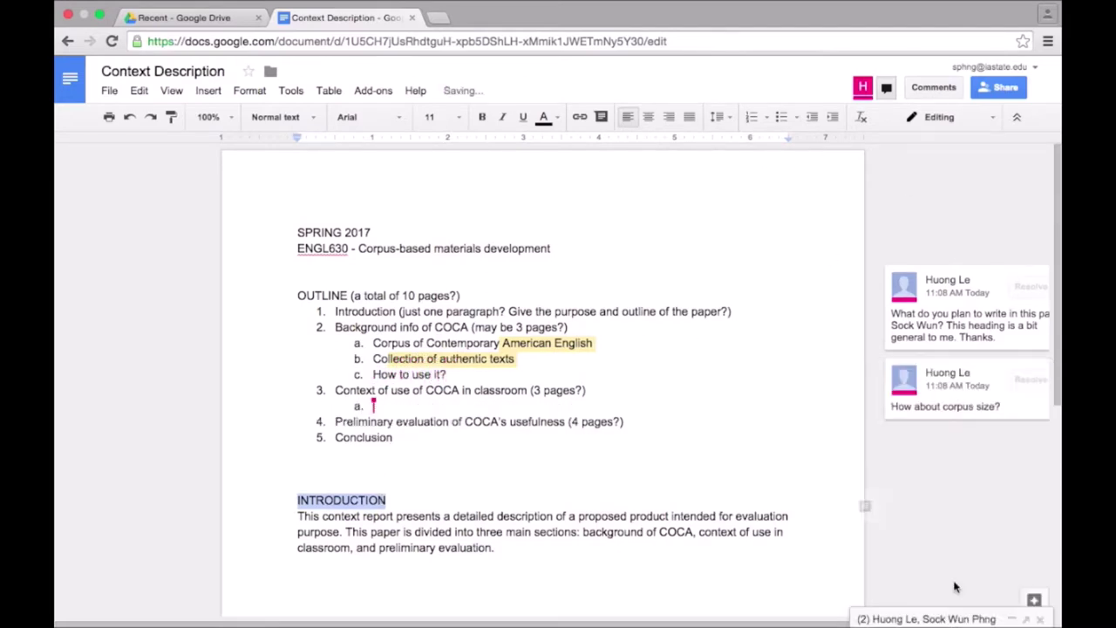
pyautogui.click(864, 506)
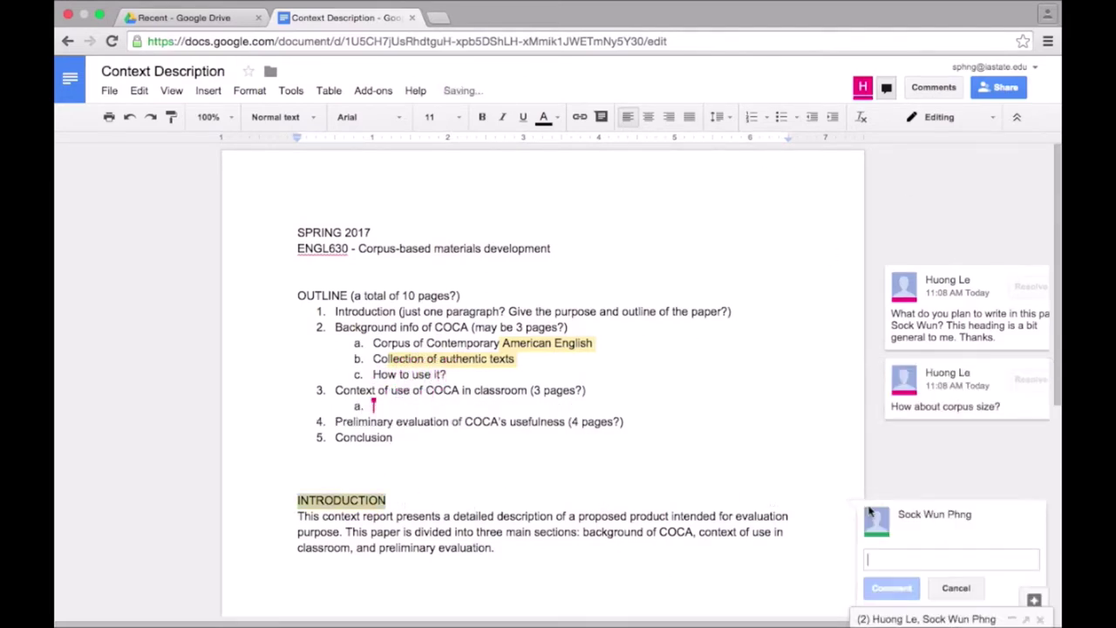
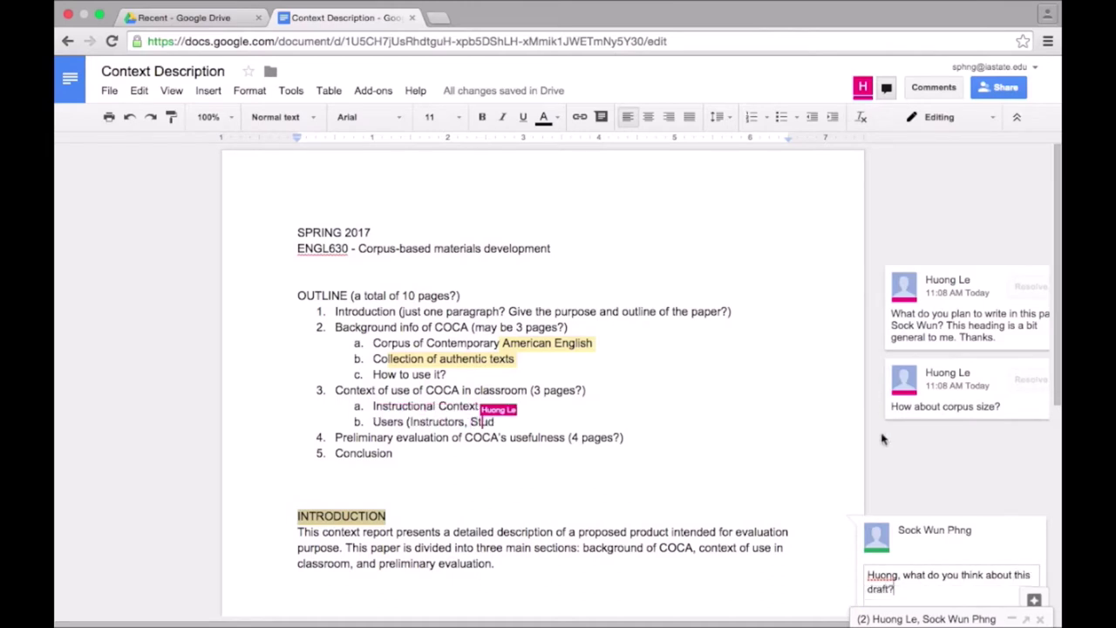
pyautogui.scroll(-2, 882, 439)
pyautogui.click(902, 572)
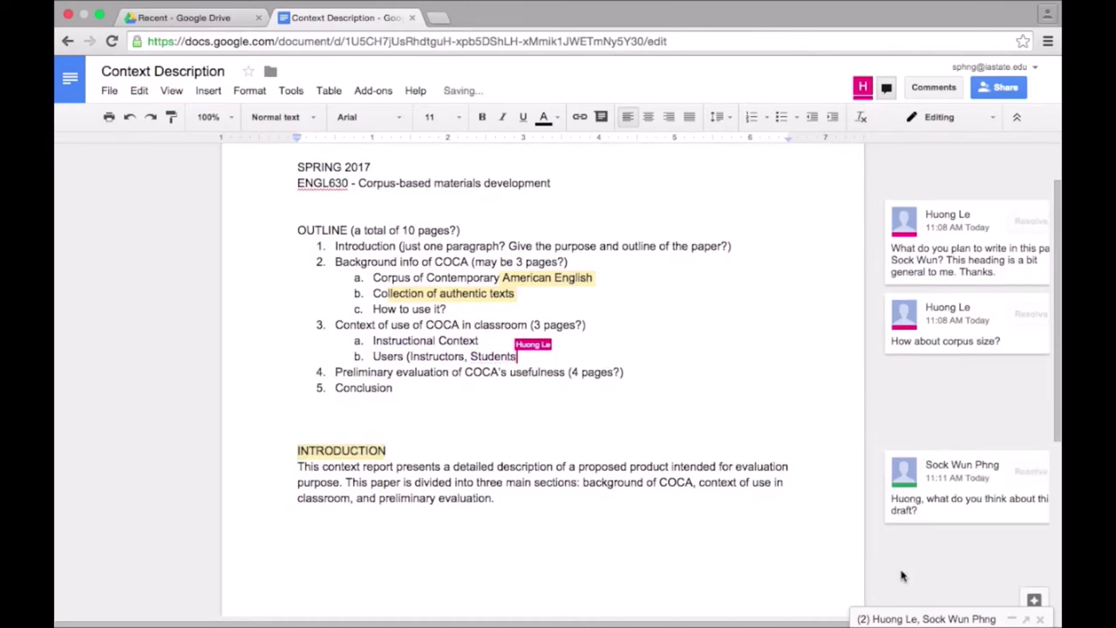
# Reply to the collaborator's first comment suggesting what COCA stands for and some history.
pyautogui.click(1003, 251)
pyautogui.click(936, 379)
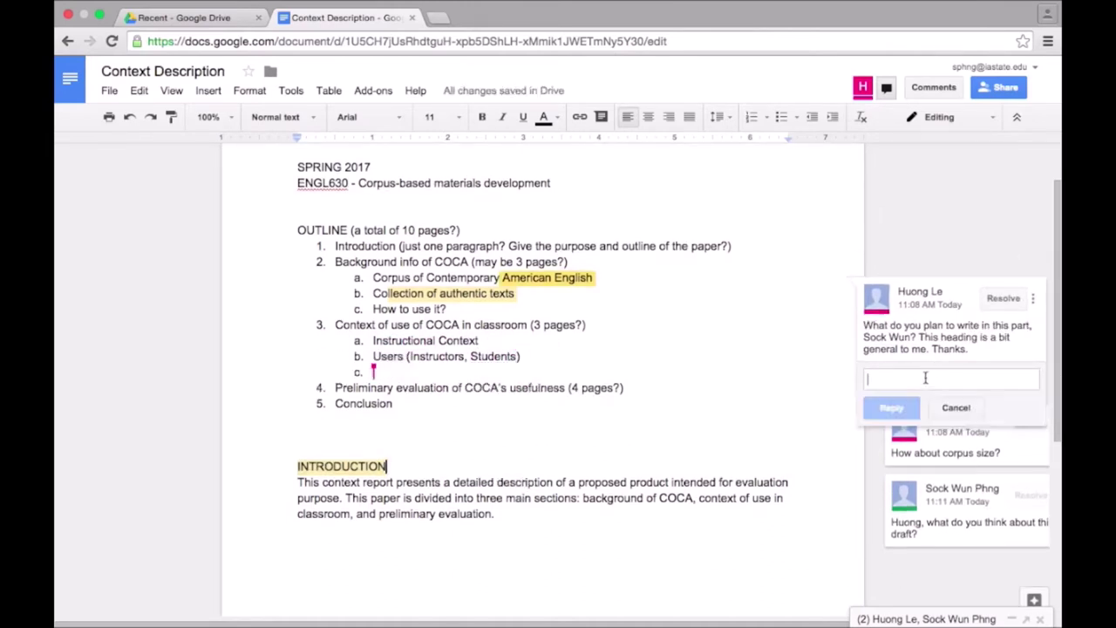
pyautogui.write('I think just')
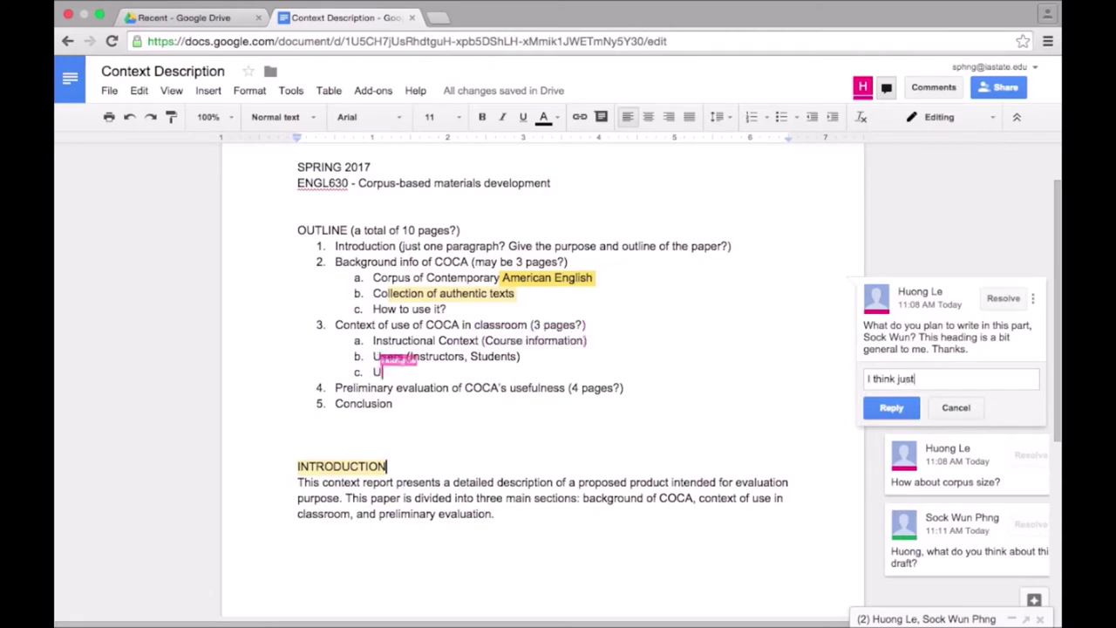
pyautogui.write(' what COCA stands for')
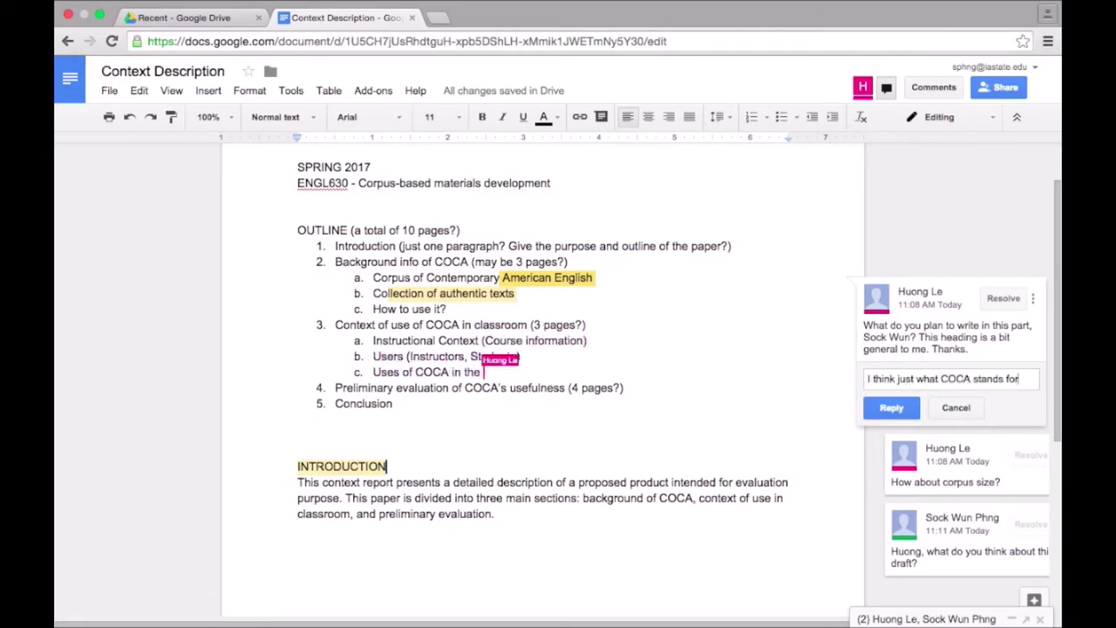
pyautogui.write(' and maybe a few sentences about the history? When w')
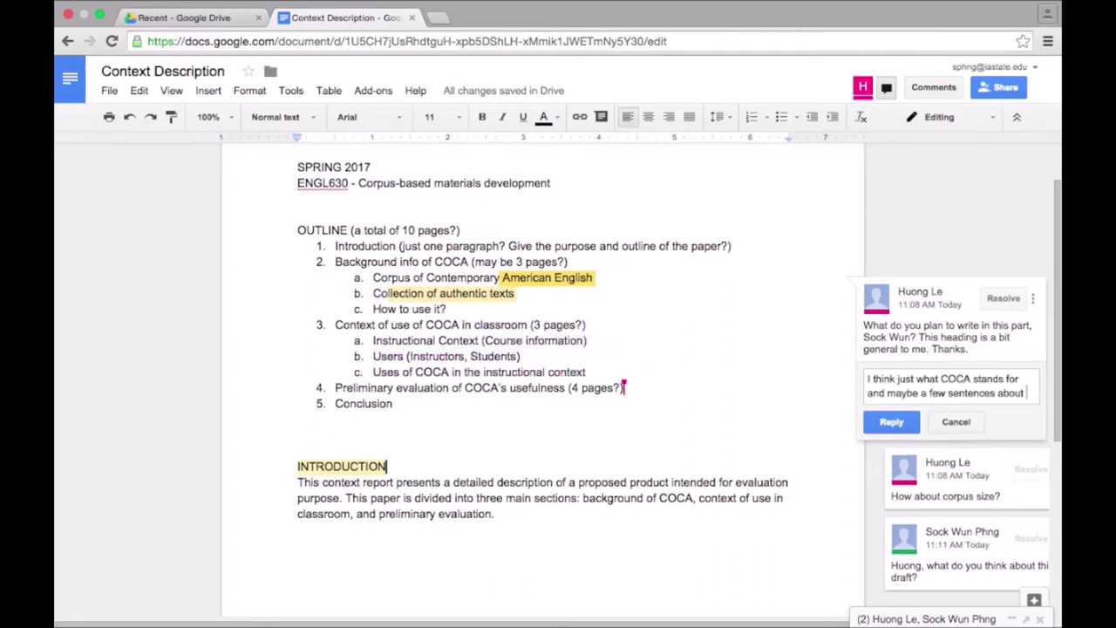
pyautogui.write('as it created, by whom, etc.? Do you think that would be necessary?')
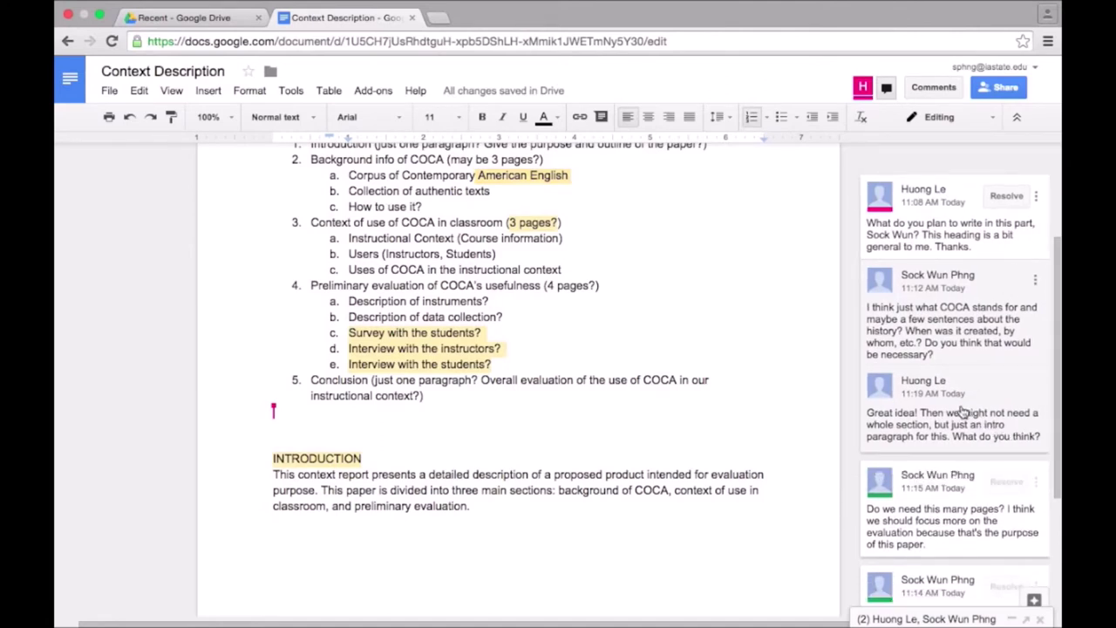
# Paste an agreeing reply into the background-section thread, post it, and resolve the thread.
pyautogui.click(1009, 433)
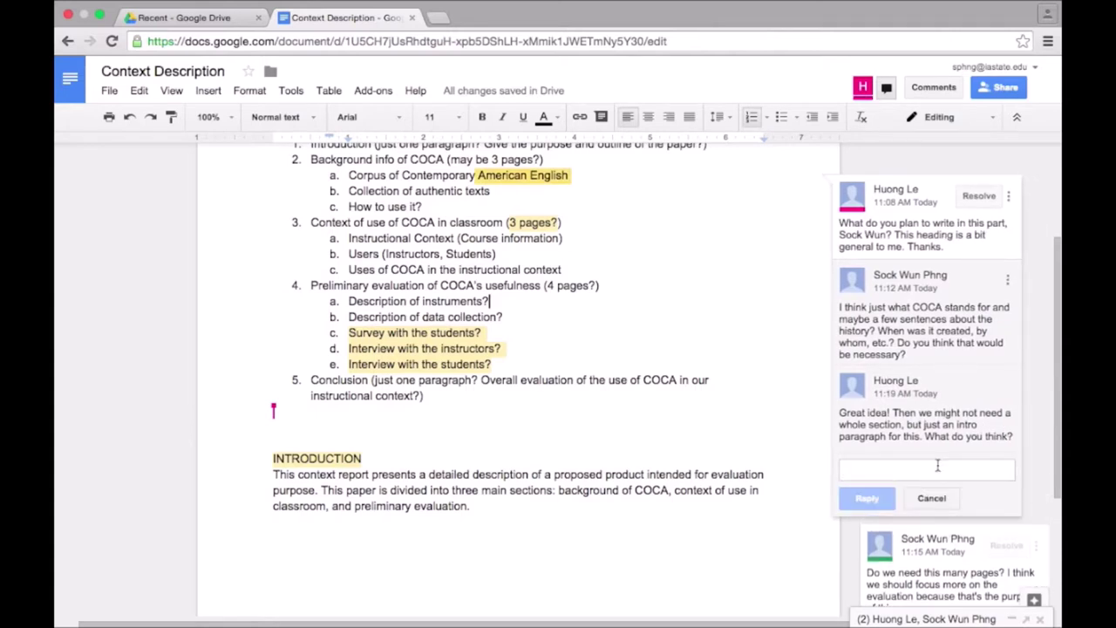
pyautogui.write("Yeah, that makes sense! I'll resolve this comment so that we know we addressed this issue already.")
pyautogui.click(865, 527)
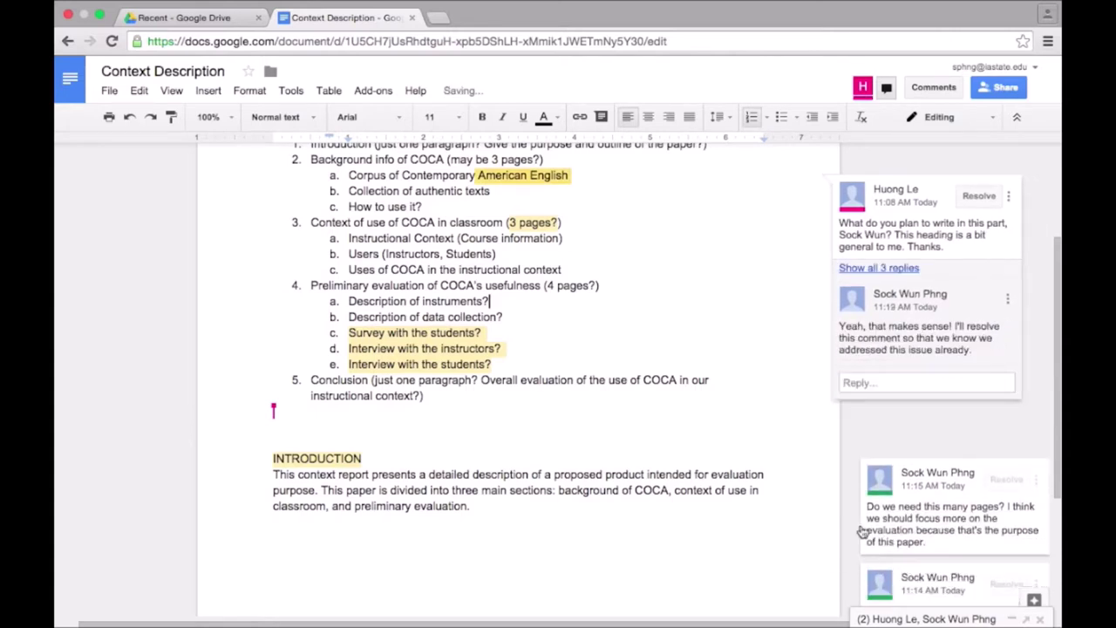
pyautogui.click(979, 195)
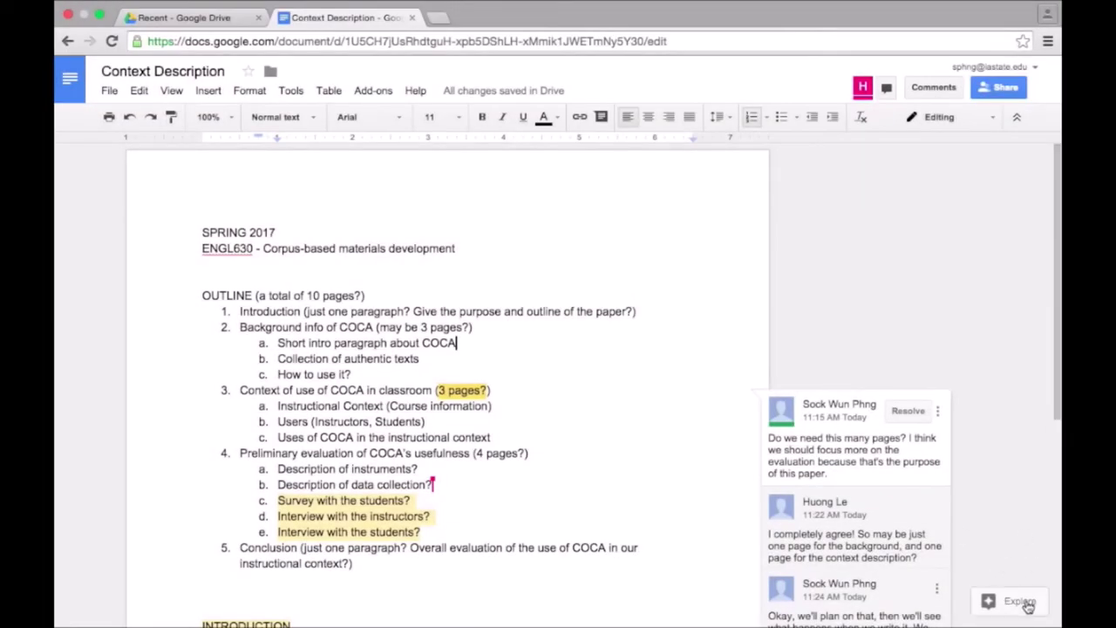
pyautogui.click(1034, 601)
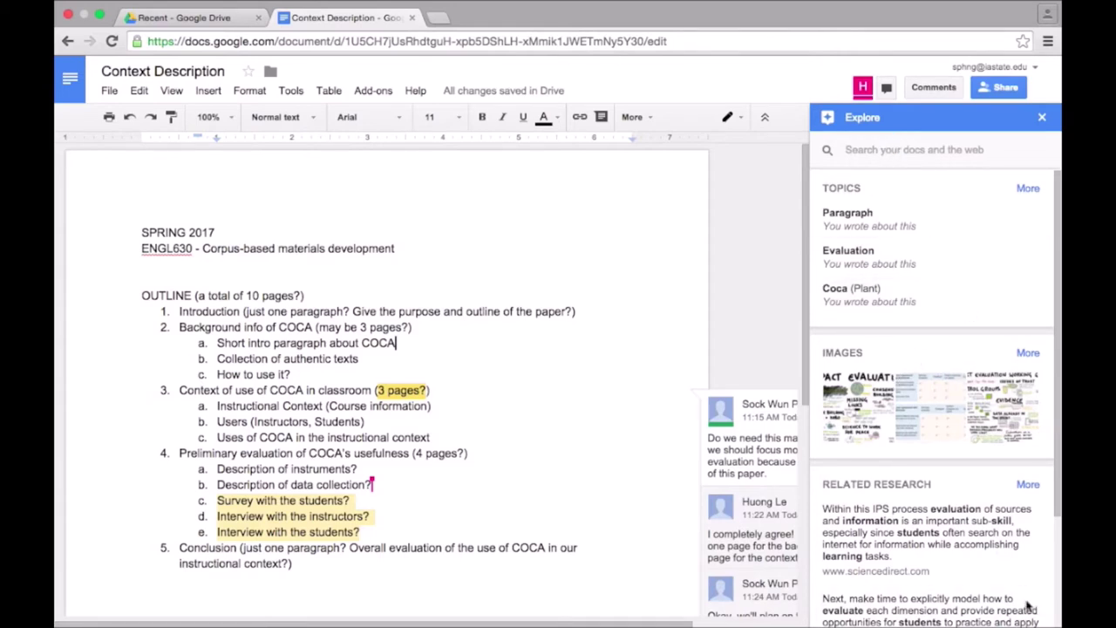
# Search Explore for 'corpus of contemporary american english' and browse the web results.
pyautogui.click(895, 154)
pyautogui.write('corpus of contemporary ')
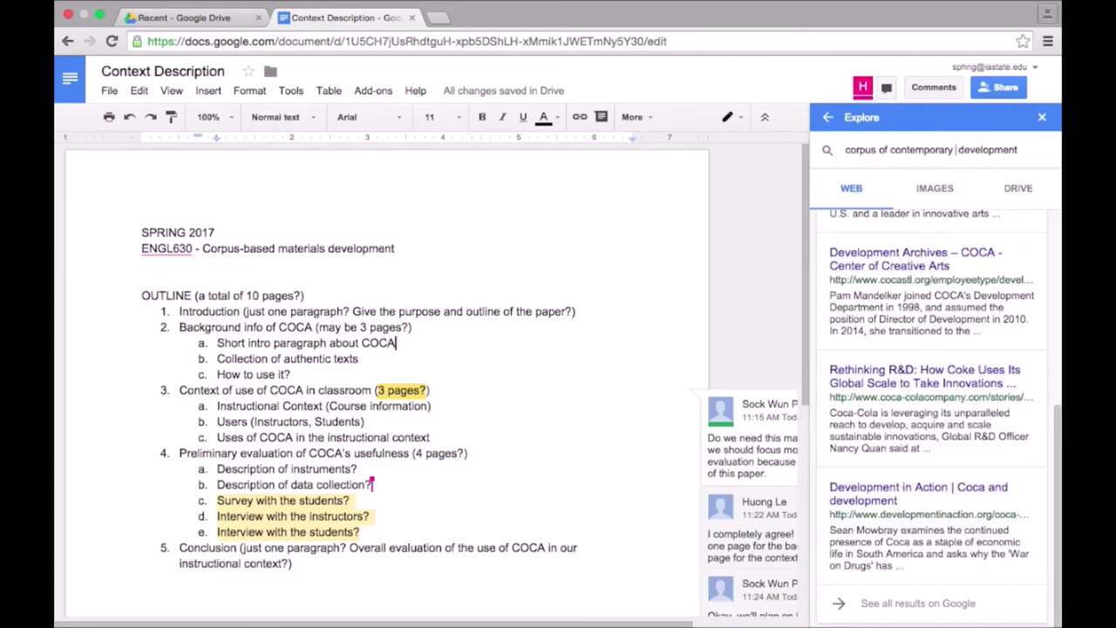
pyautogui.write('american english')
pyautogui.press('Return')
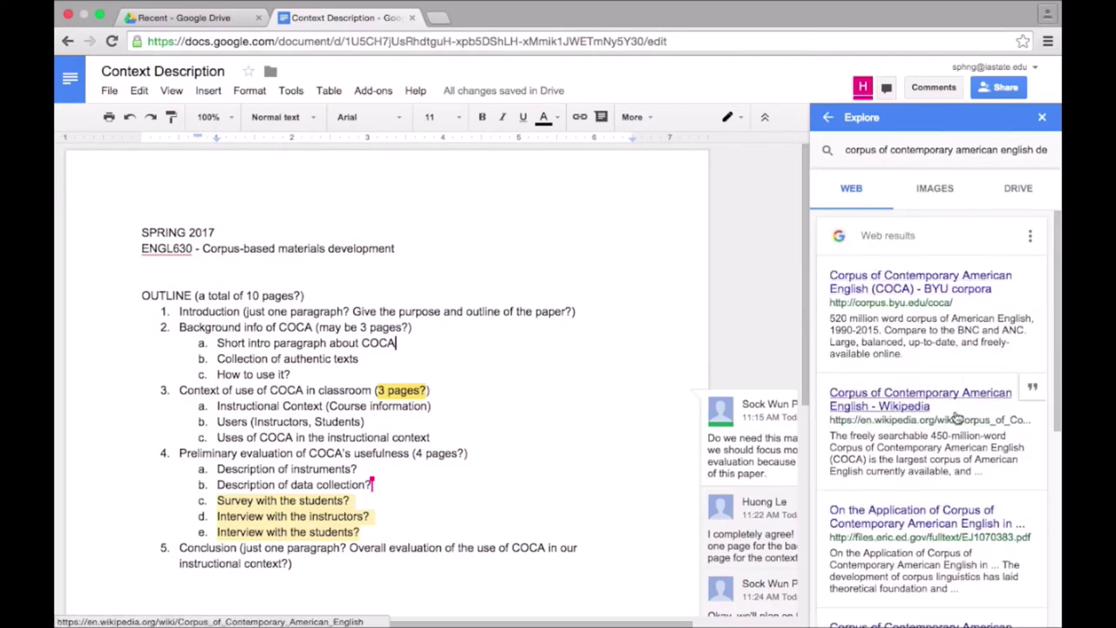
pyautogui.scroll(-3, 957, 409)
pyautogui.scroll(-3, 957, 417)
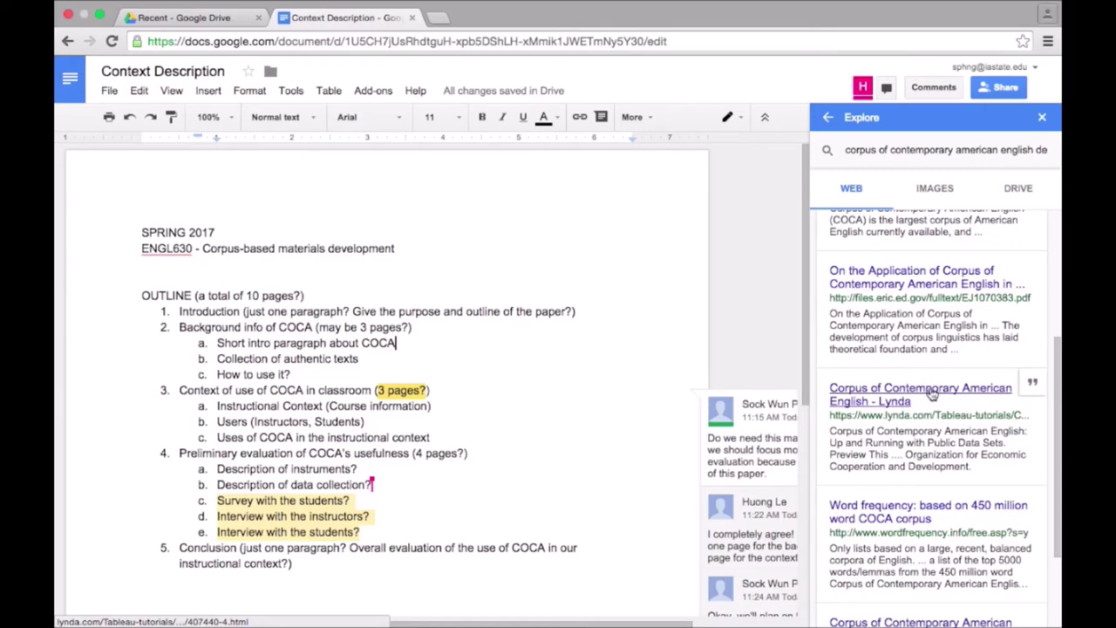
# Open the Lynda COCA tutorial result, select its URL, and return to the document.
pyautogui.click(932, 394)
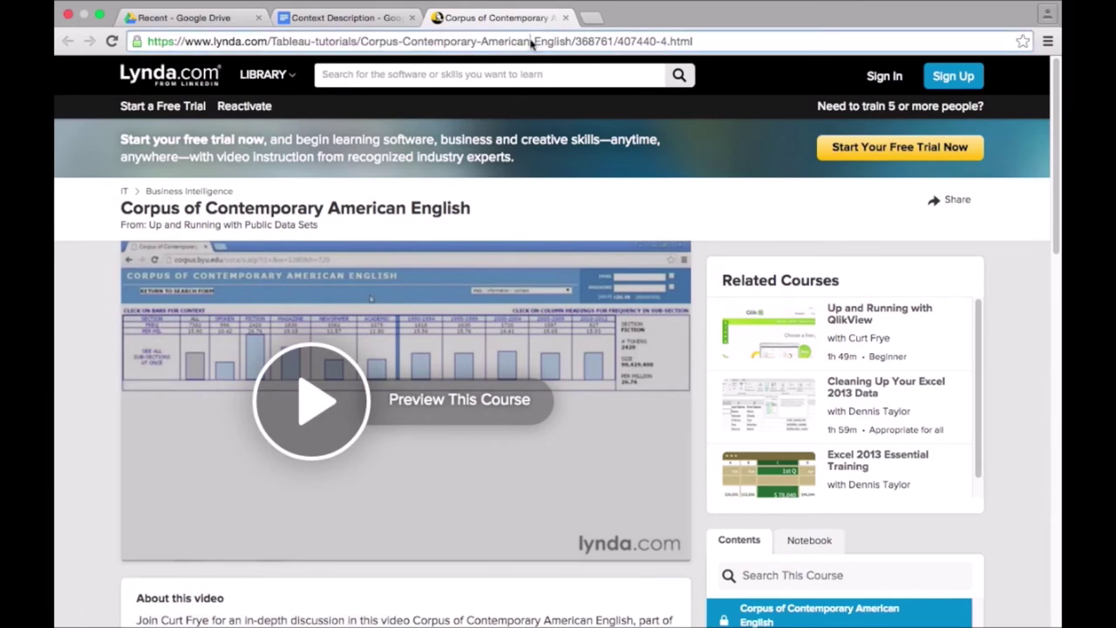
pyautogui.click(531, 44)
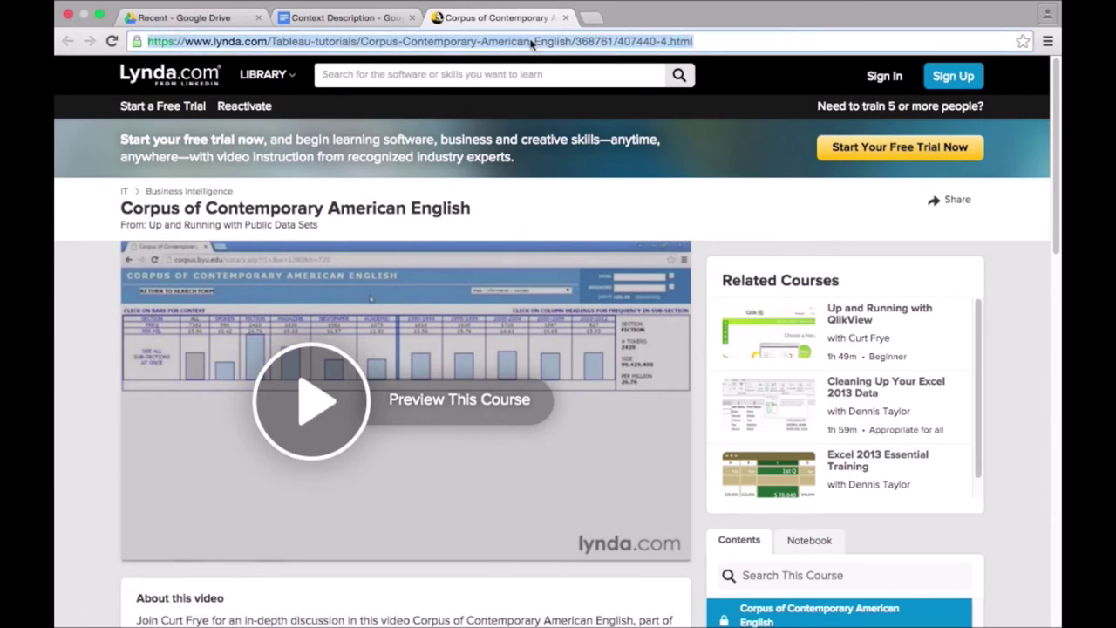
pyautogui.click(337, 19)
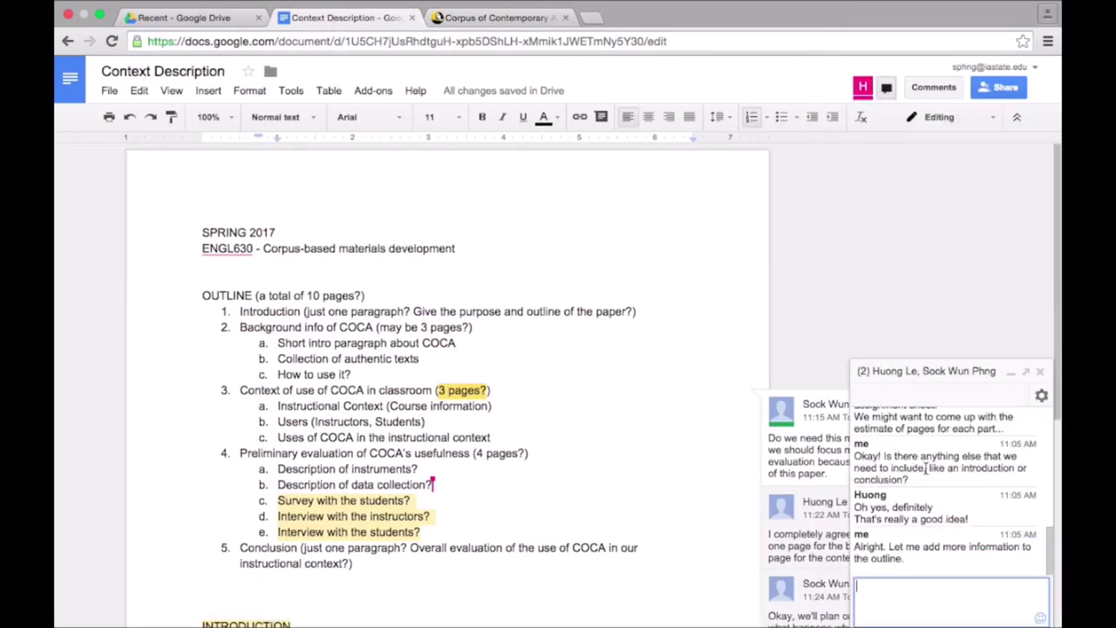
# Send the Lynda COCA tutorial link with a short message in the document chat.
pyautogui.press('Return')
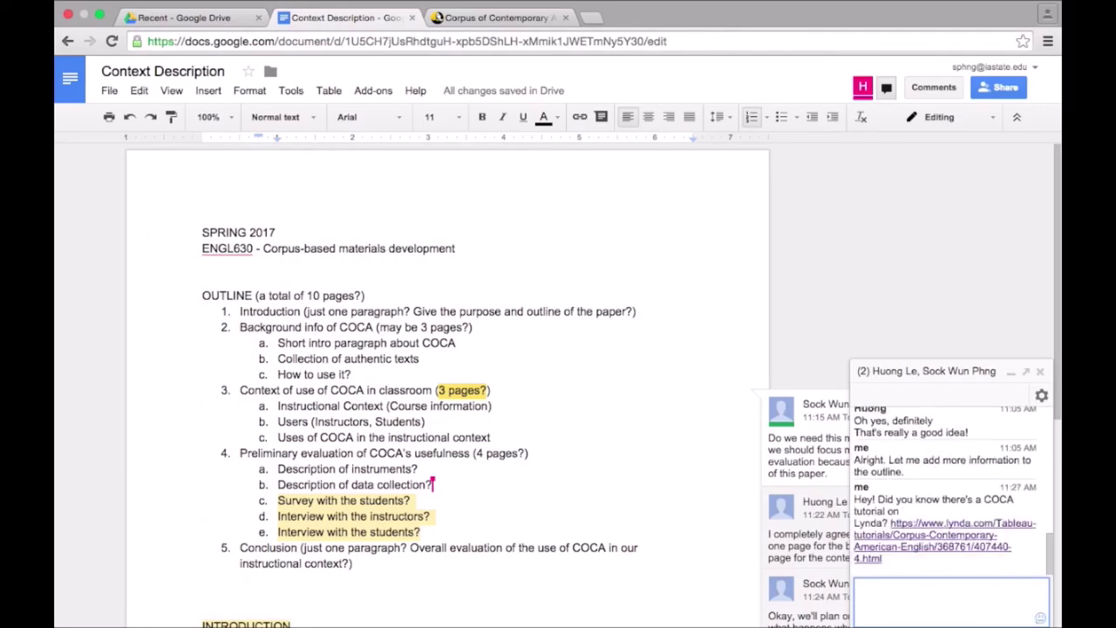